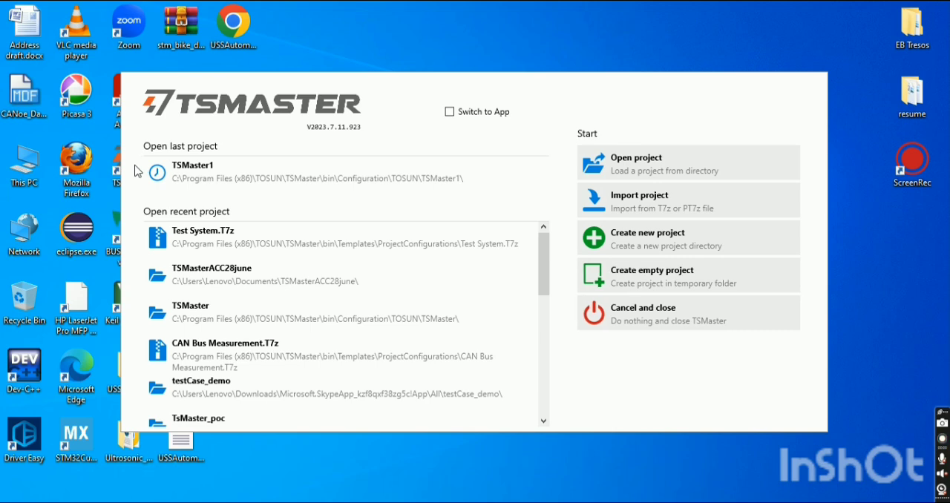
# Create a new project with the Test System feature under Test Solution in the temporary directory, and maximize the project window.
pyautogui.click(672, 242)
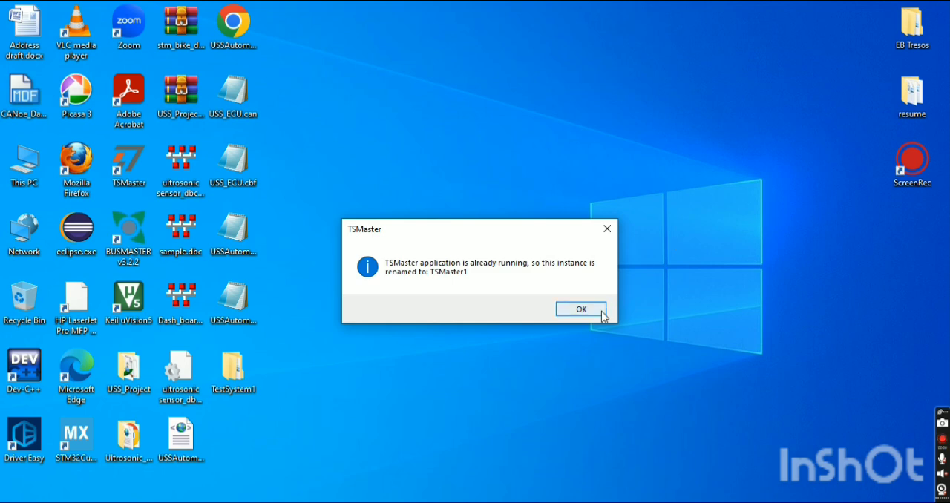
pyautogui.click(602, 312)
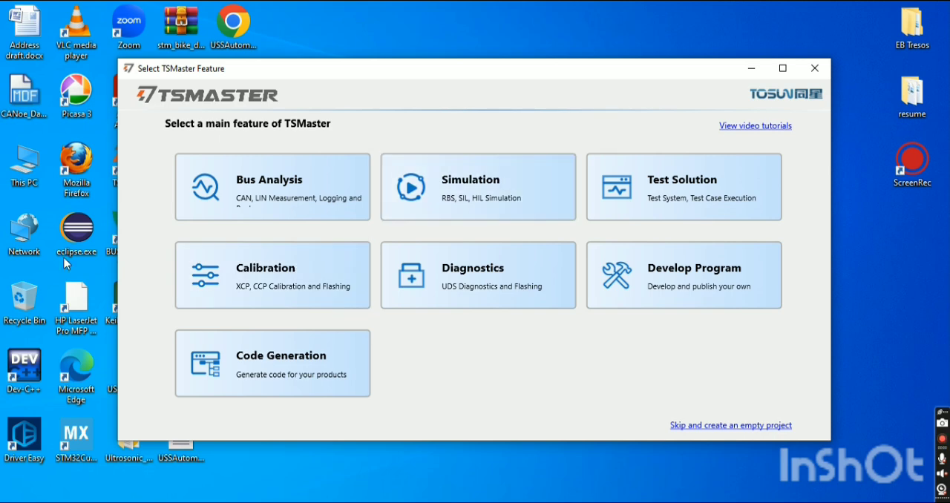
pyautogui.click(696, 184)
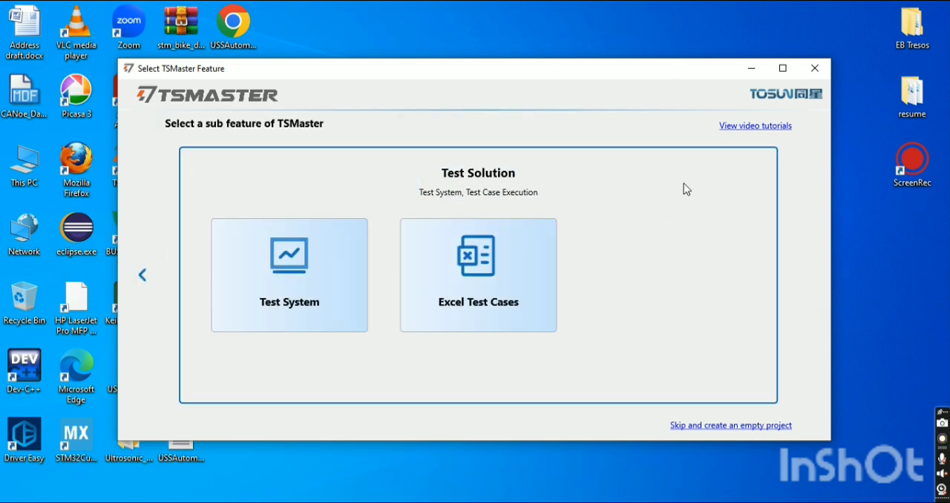
pyautogui.click(283, 300)
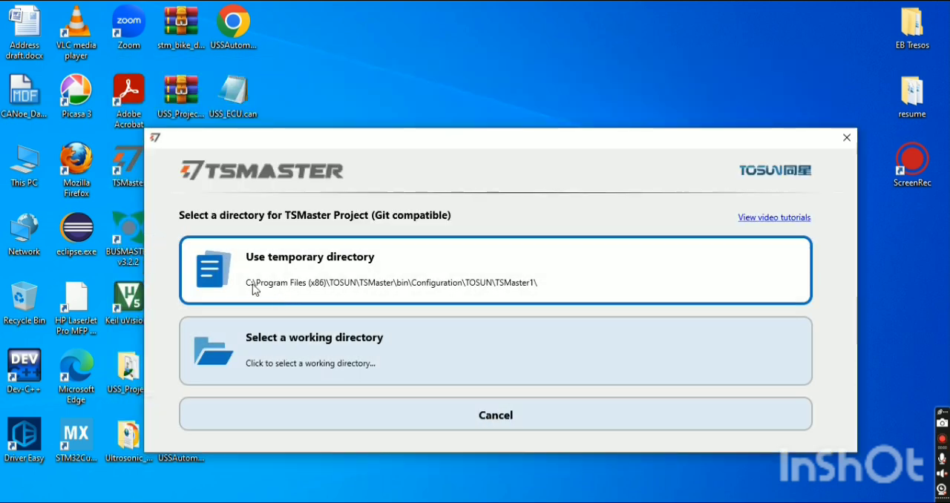
pyautogui.click(380, 283)
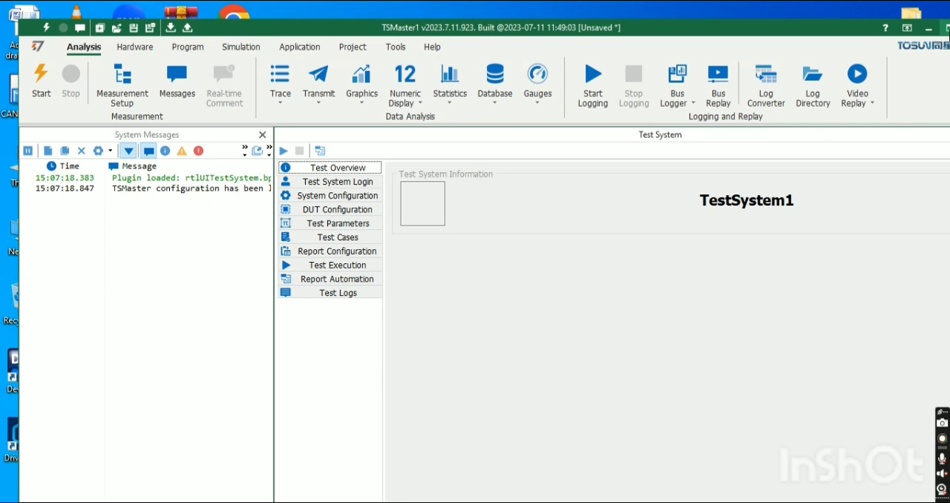
pyautogui.click(947, 28)
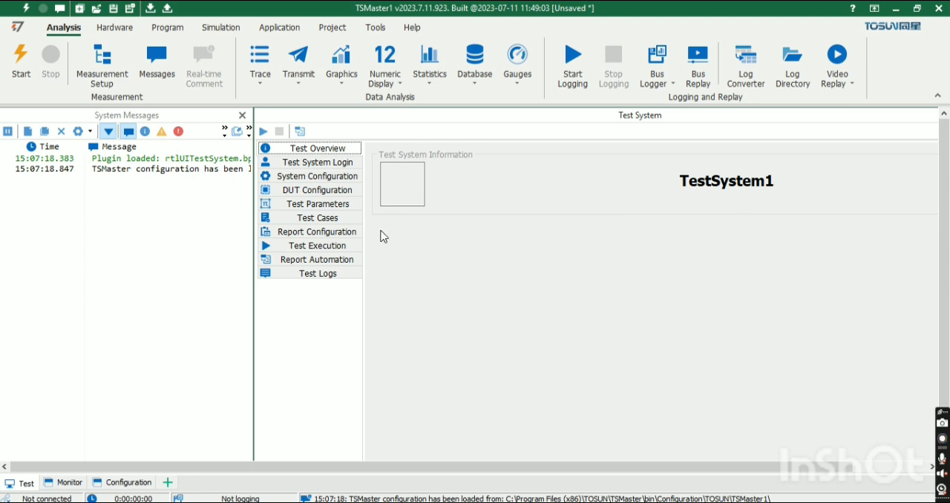
# Log in to the test system as admin with the account password, and maximize the Test System window.
pyautogui.click(340, 164)
pyautogui.click(582, 181)
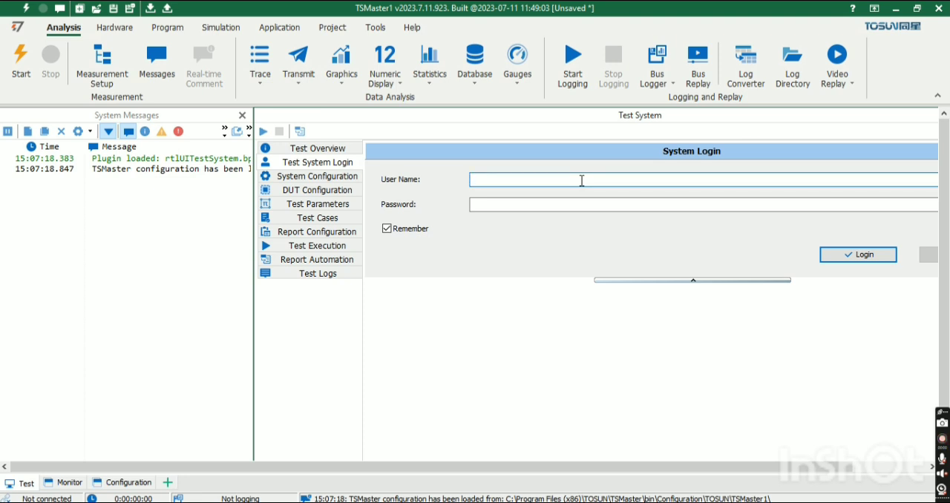
pyautogui.write('an')
pyautogui.write('dmin')
pyautogui.click(482, 177)
pyautogui.press('BackSpace')
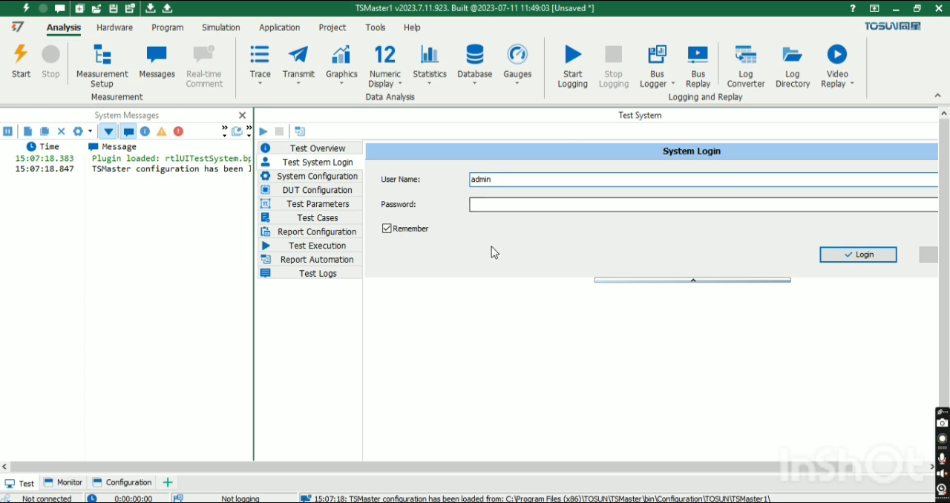
pyautogui.click(490, 203)
pyautogui.write('12345')
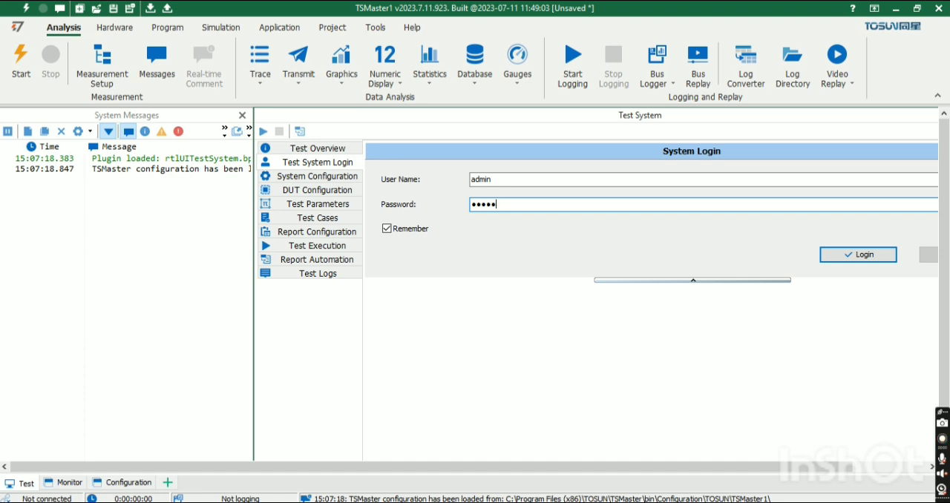
pyautogui.click(859, 256)
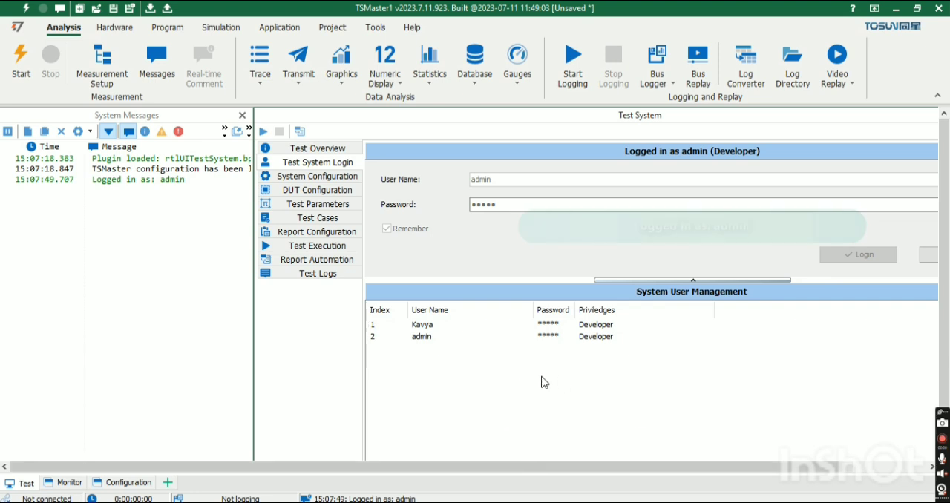
pyautogui.doubleClick(700, 115)
# Inspect the new-user form's name, password and privilege options, and close it without adding a user.
pyautogui.click(167, 428)
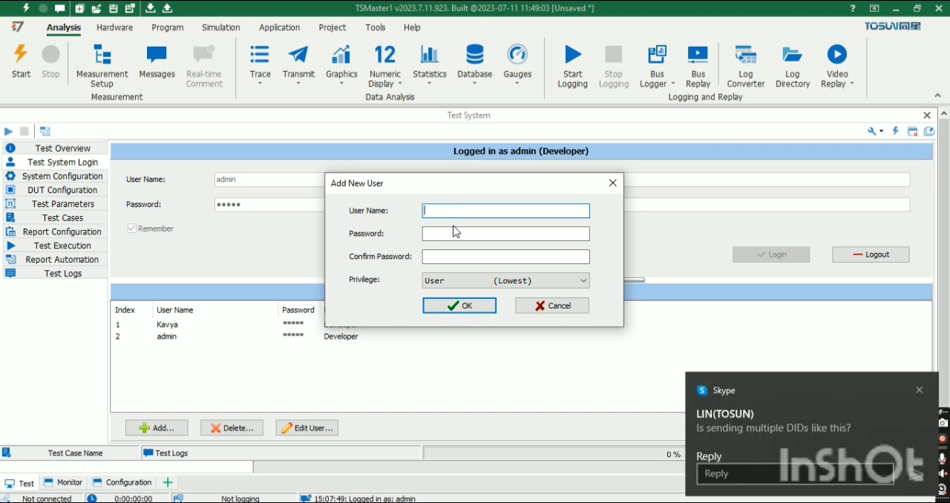
pyautogui.click(455, 231)
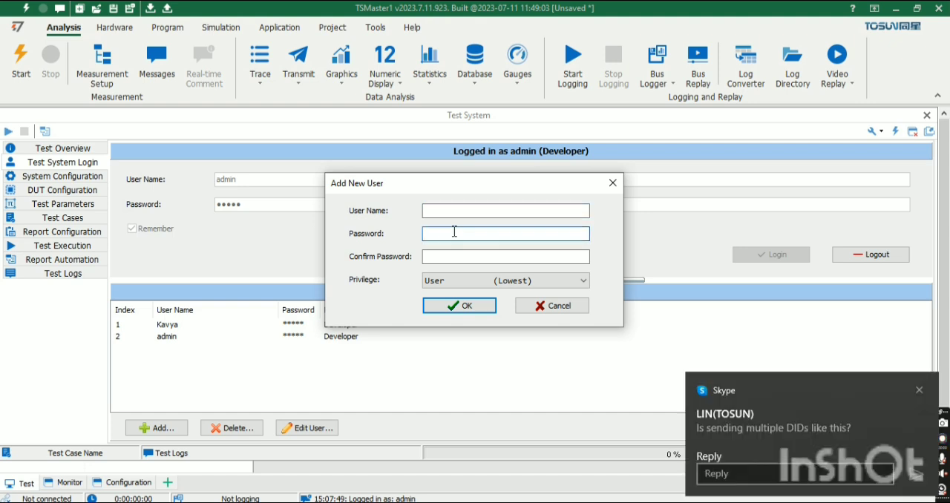
pyautogui.click(453, 257)
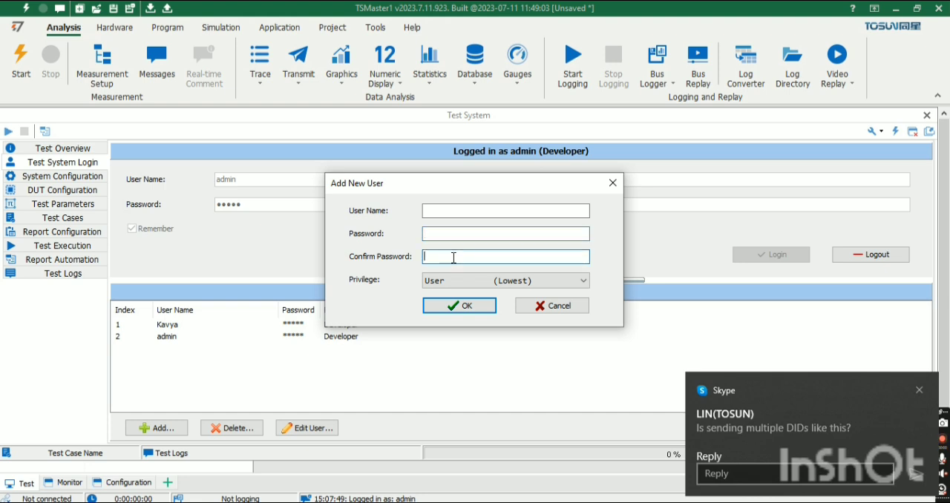
pyautogui.click(583, 281)
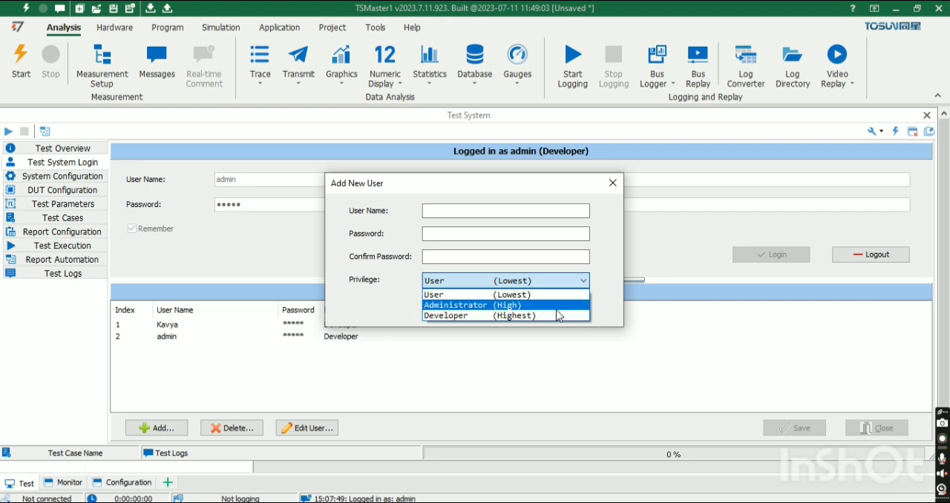
pyautogui.click(555, 343)
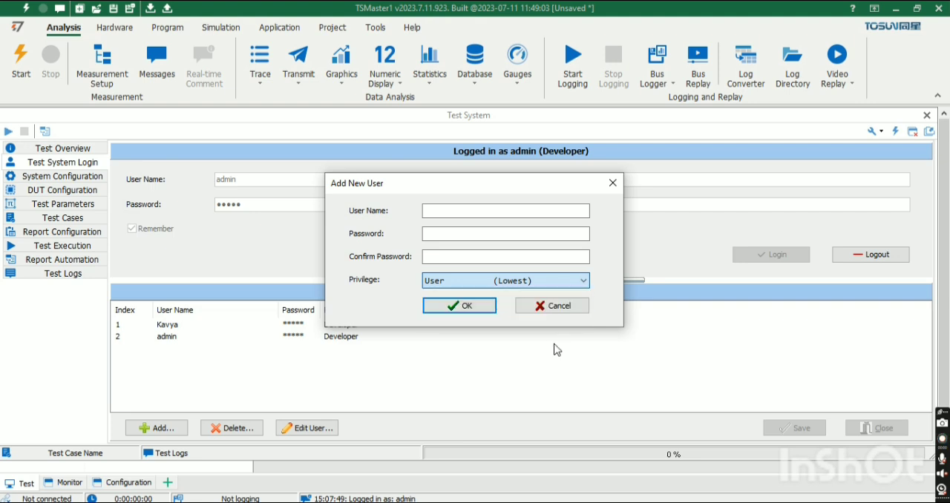
pyautogui.click(574, 307)
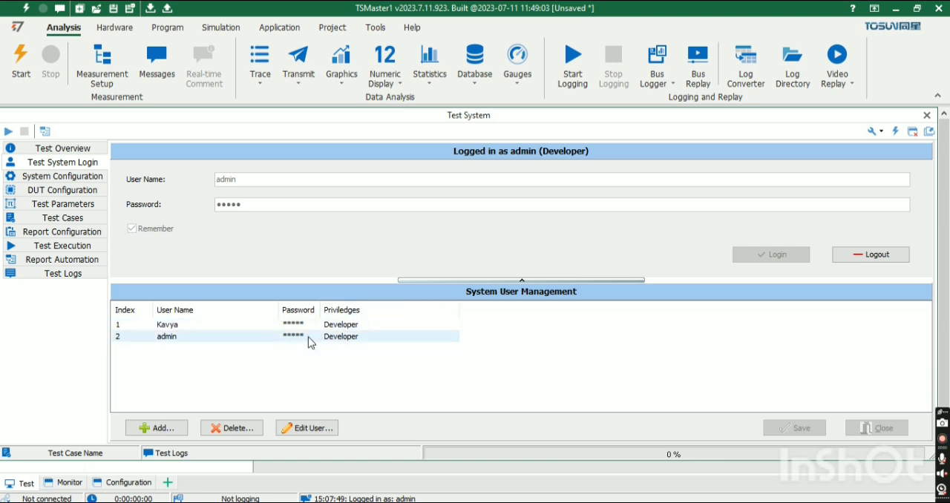
# Examine the test system's configuration settings, including its name and description fields, and the test parameters page.
pyautogui.click(62, 182)
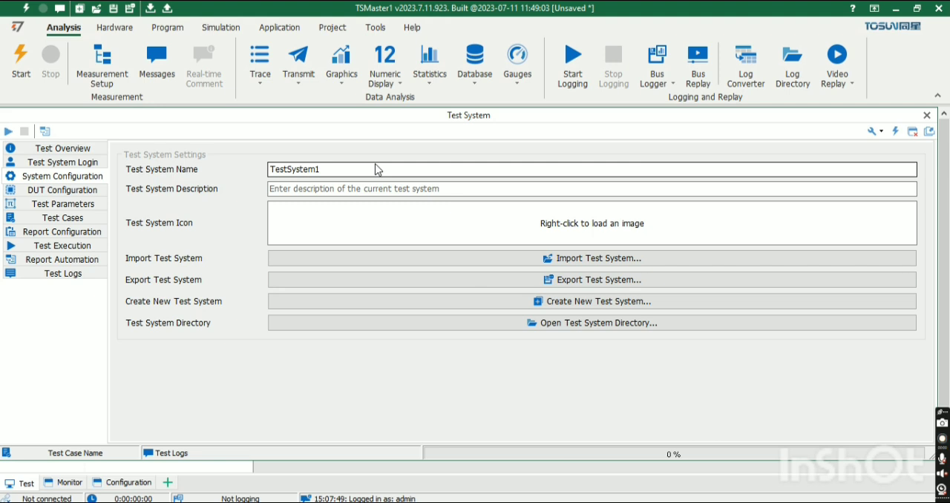
pyautogui.click(369, 188)
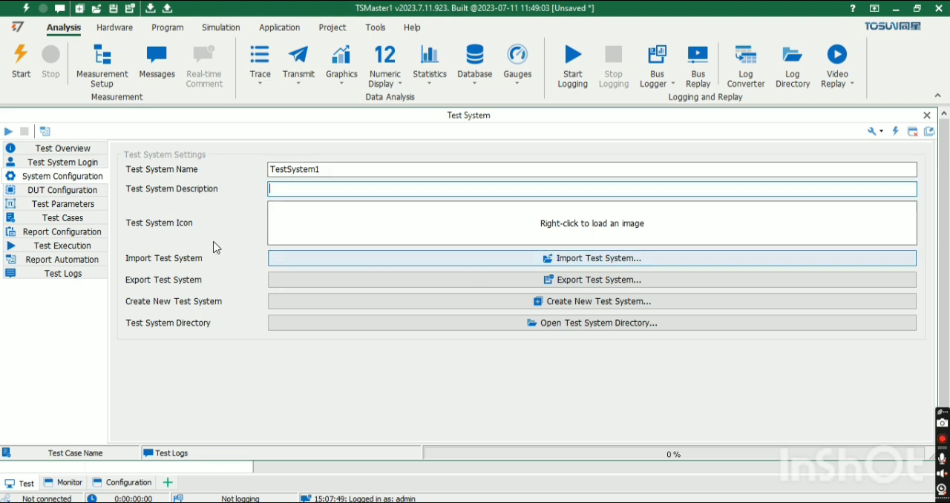
pyautogui.click(57, 204)
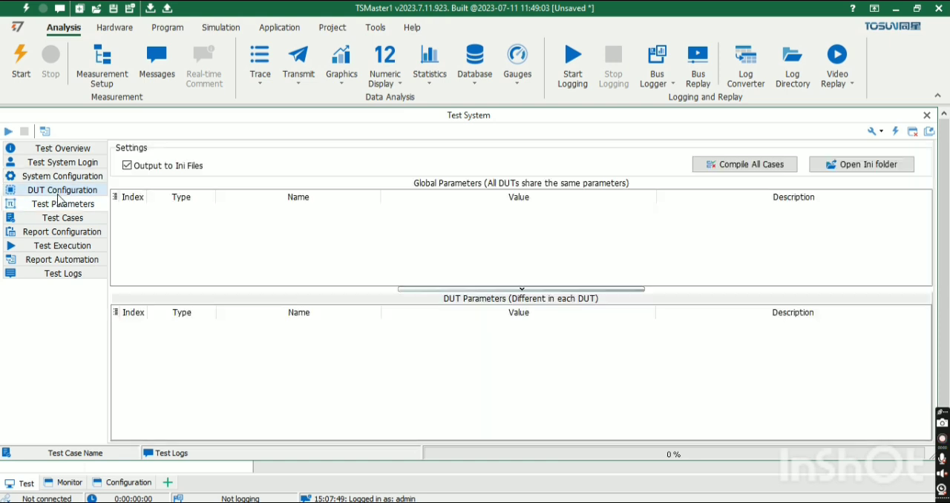
# Add a new DUT named stm32 in the DUT configuration.
pyautogui.click(59, 194)
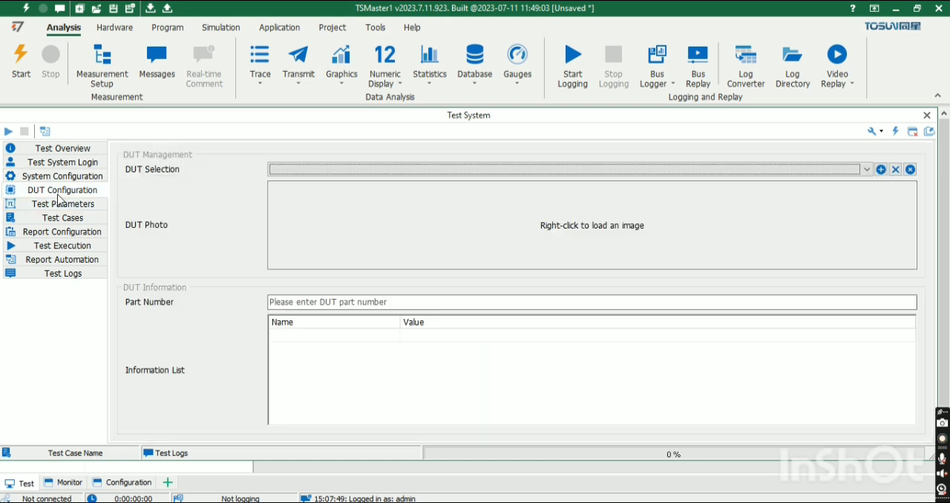
pyautogui.click(880, 170)
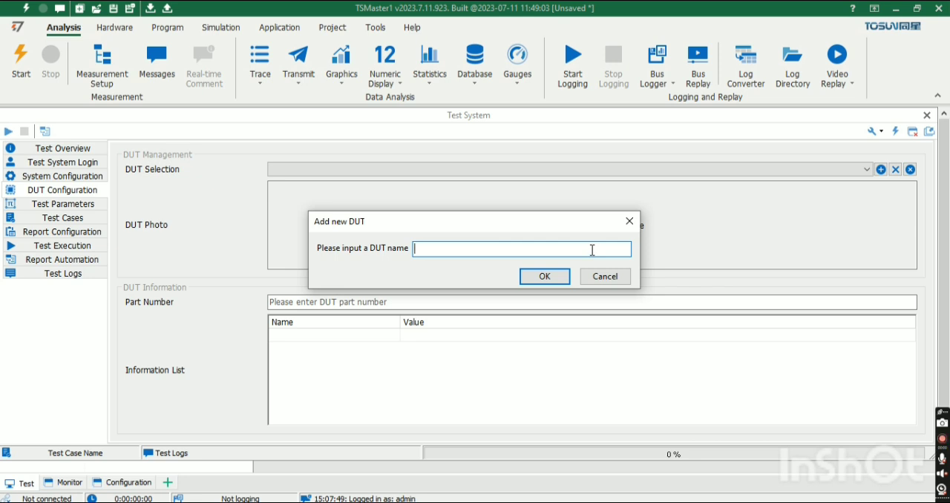
pyautogui.write('stm32')
pyautogui.click(568, 278)
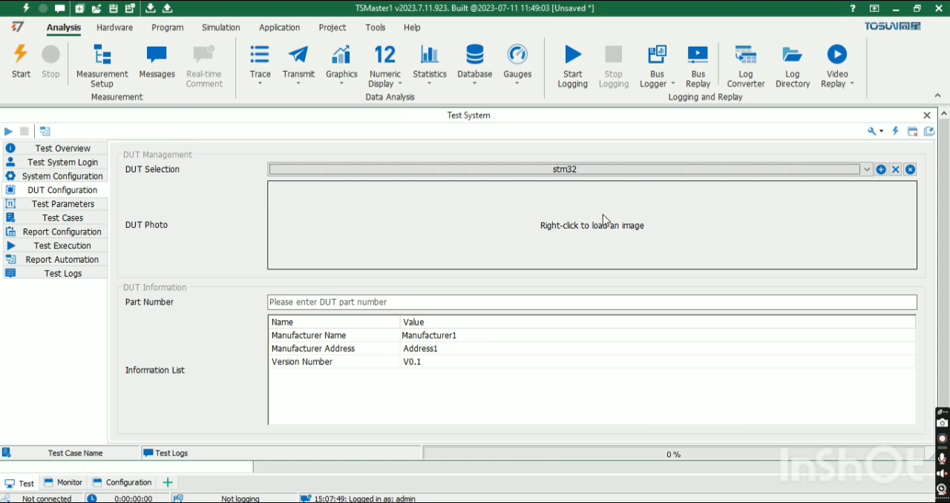
# Add one new global parameter and one new DUT parameter to the test parameters.
pyautogui.click(70, 207)
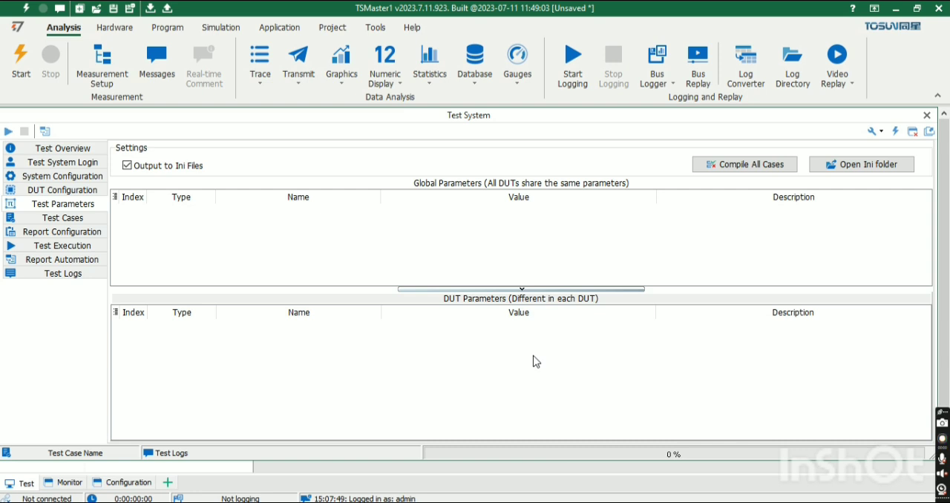
pyautogui.rightClick(124, 222)
pyautogui.click(174, 224)
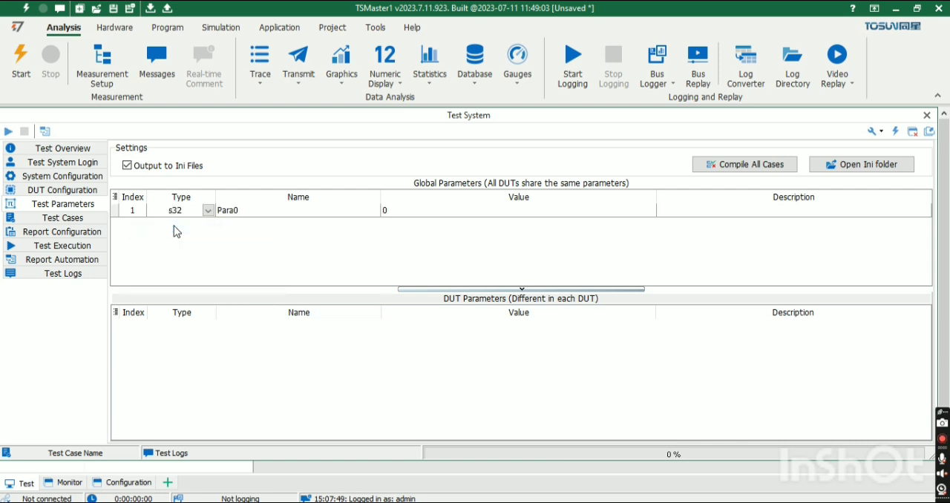
pyautogui.rightClick(173, 338)
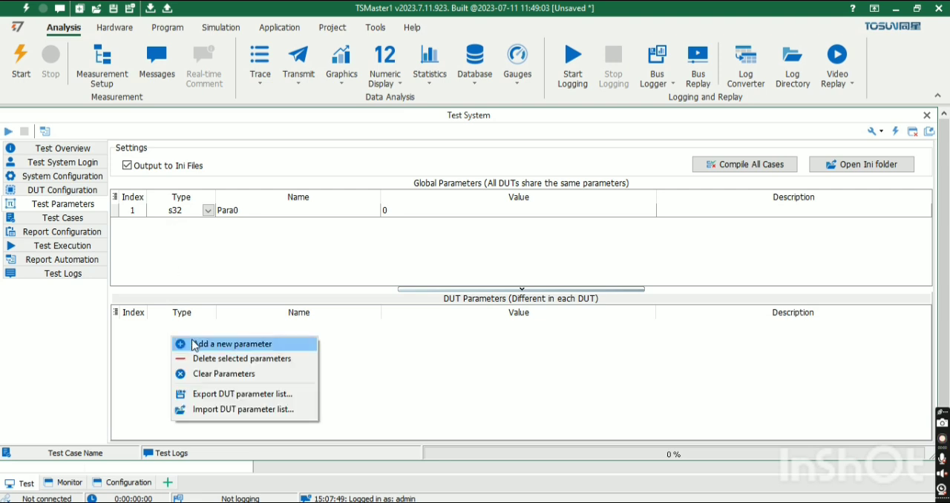
pyautogui.click(193, 344)
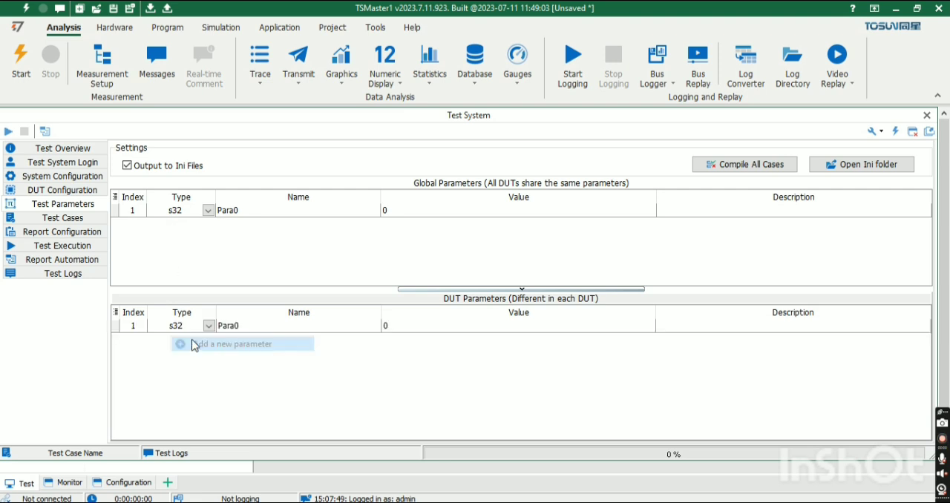
# Add a new test group and a new test case to the test case list.
pyautogui.click(90, 219)
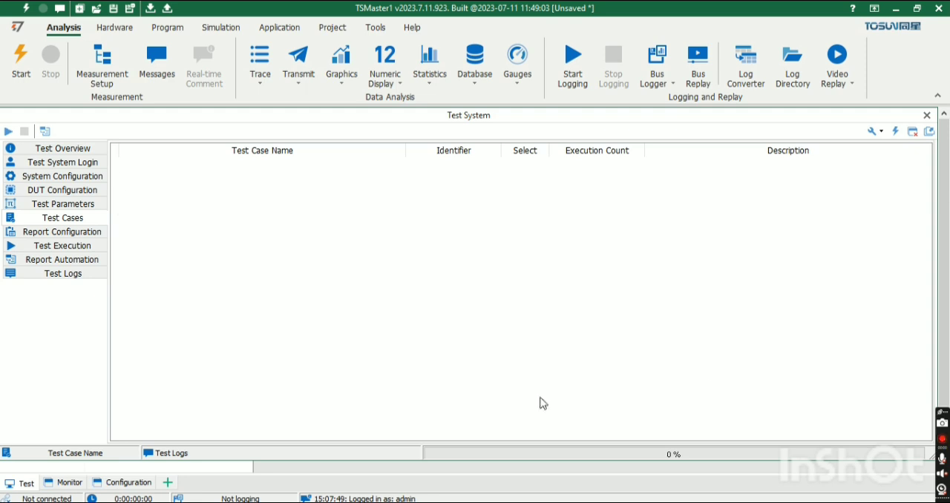
pyautogui.rightClick(142, 170)
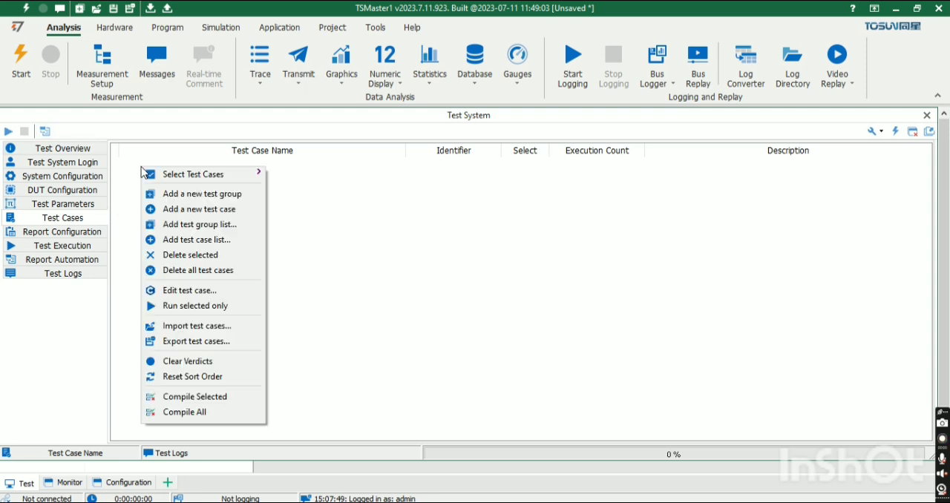
pyautogui.click(206, 194)
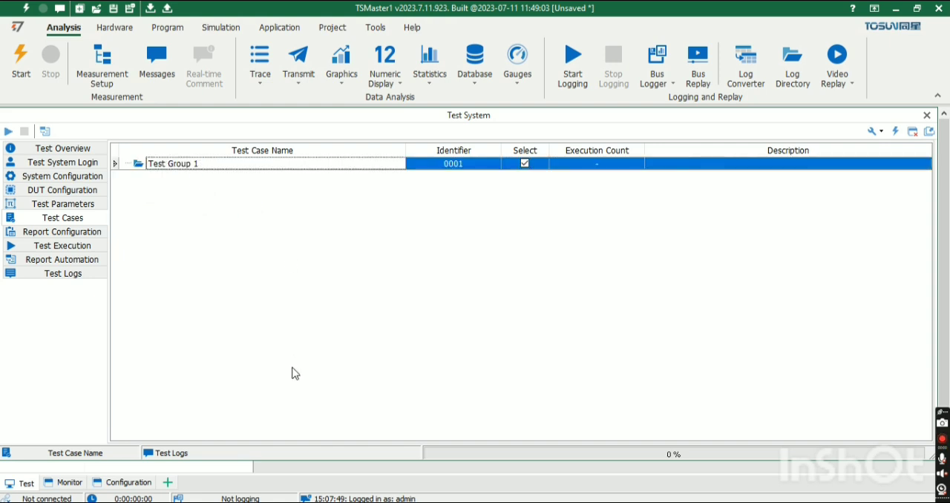
pyautogui.rightClick(183, 173)
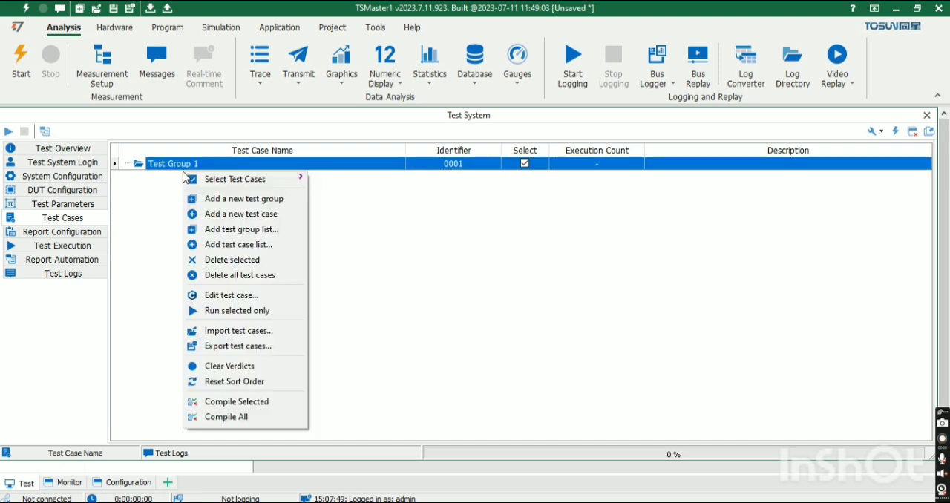
pyautogui.click(210, 214)
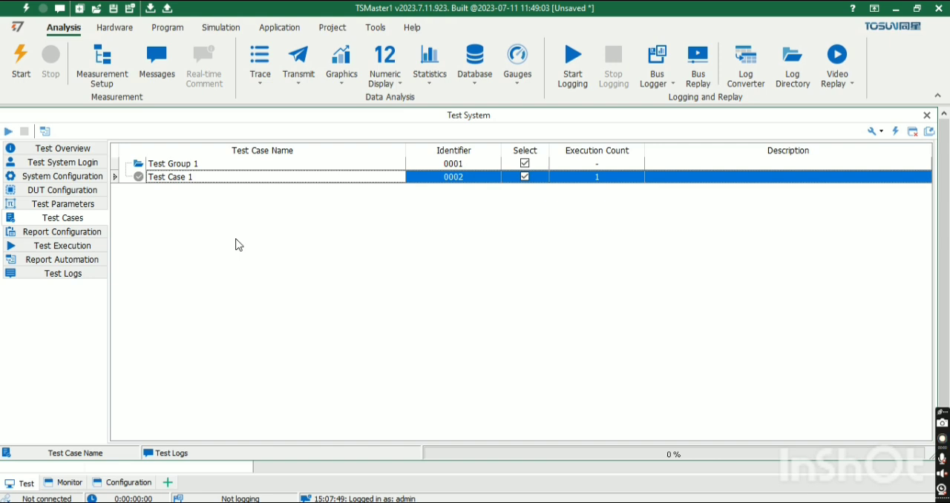
# Open the new test case in the C script editor, and examine the report configuration settings.
pyautogui.click(463, 179)
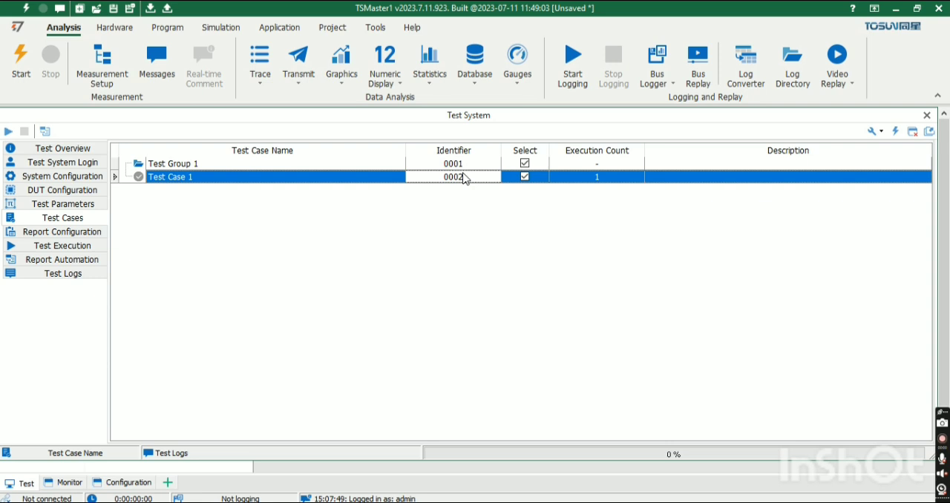
pyautogui.doubleClick(463, 178)
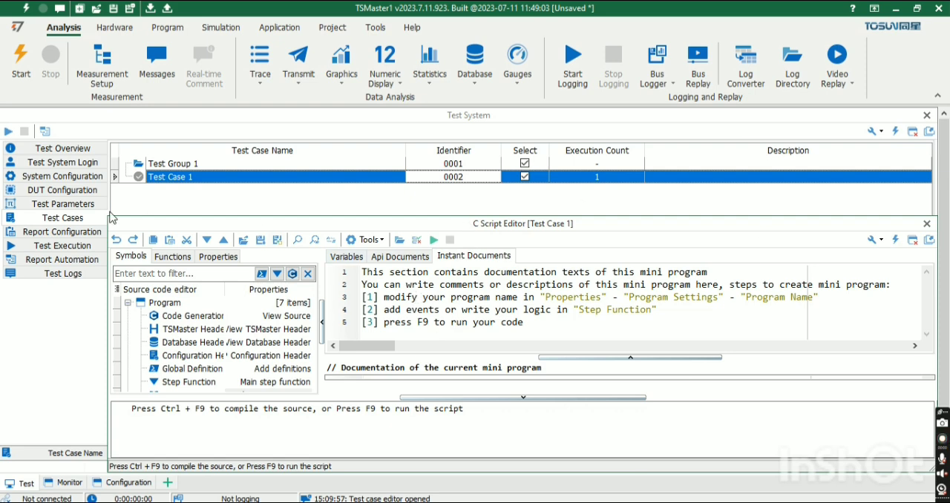
pyautogui.click(84, 236)
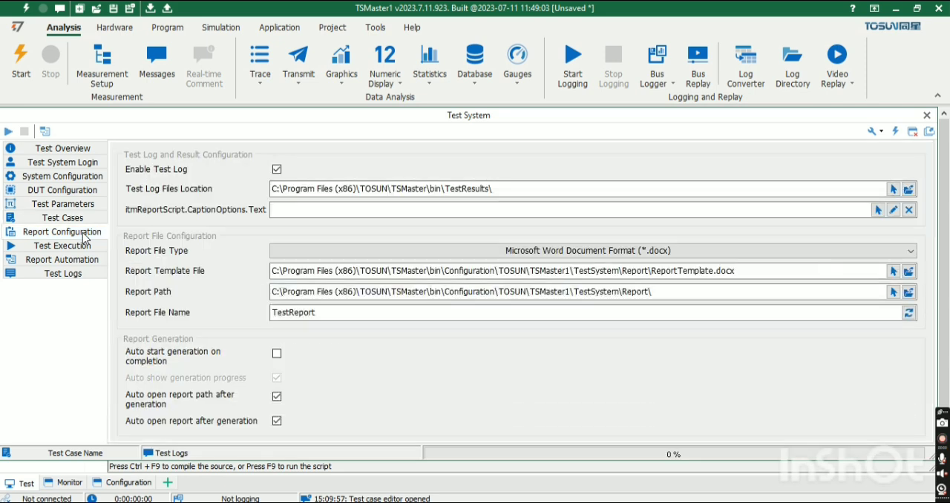
pyautogui.click(541, 188)
# Try to generate a test report for the new test system, and review its execution, log and test case pages.
pyautogui.click(62, 250)
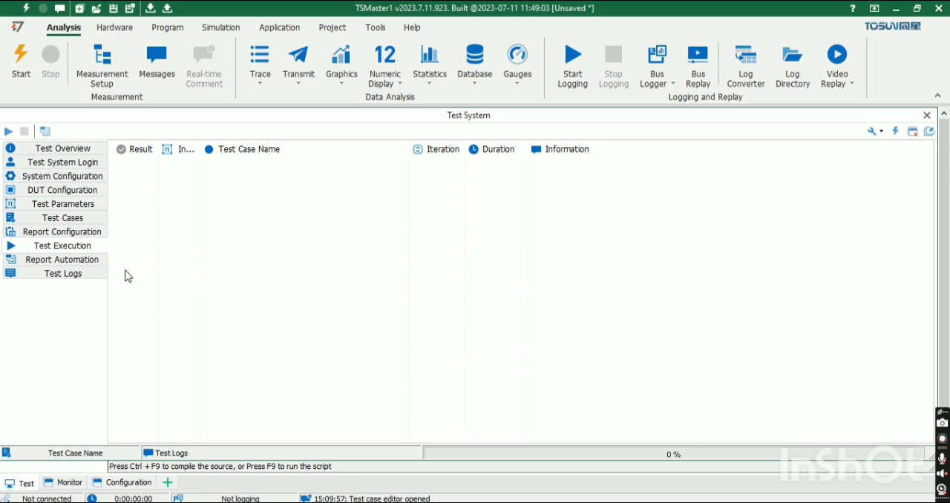
pyautogui.click(78, 261)
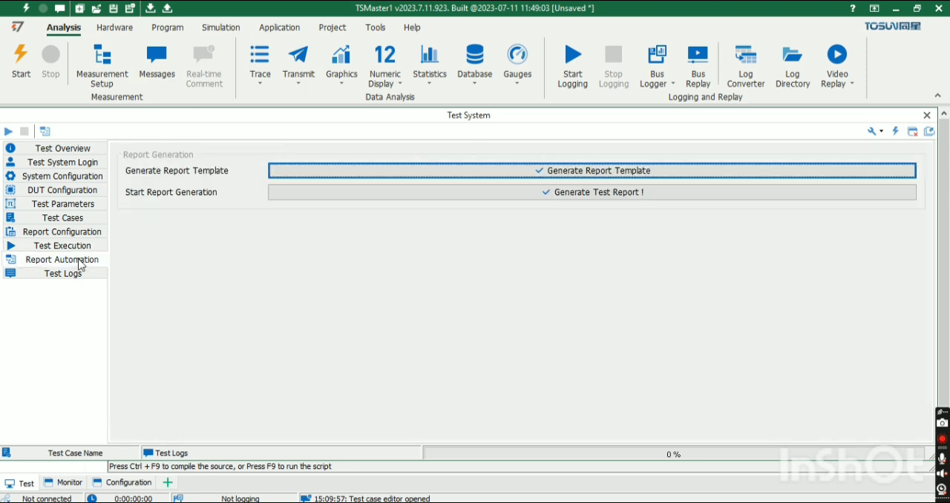
pyautogui.click(670, 191)
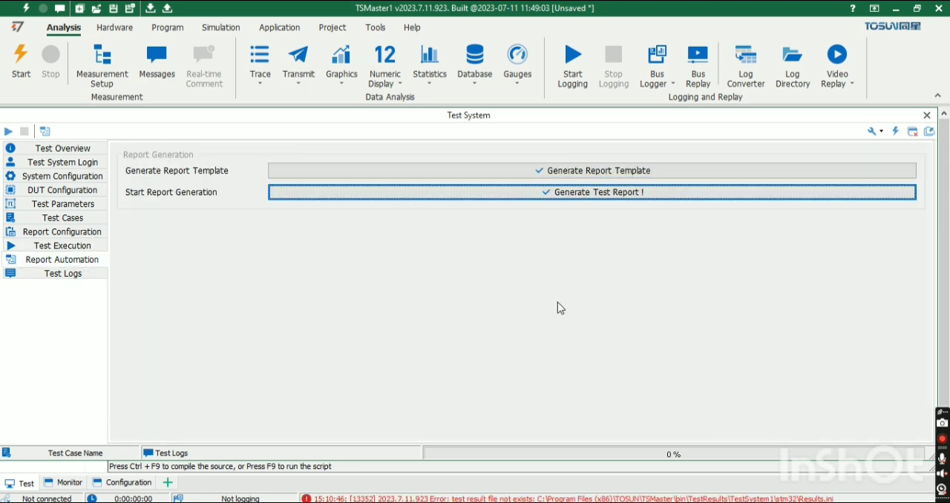
pyautogui.click(67, 275)
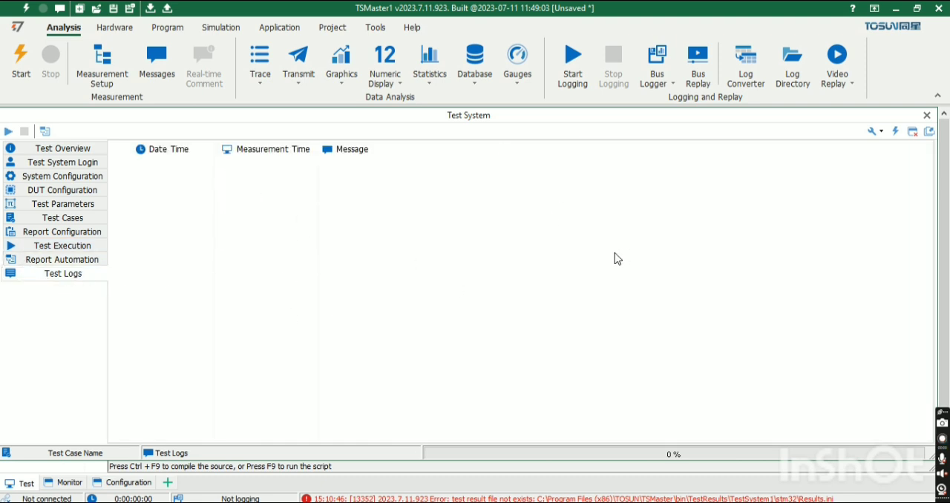
pyautogui.click(86, 224)
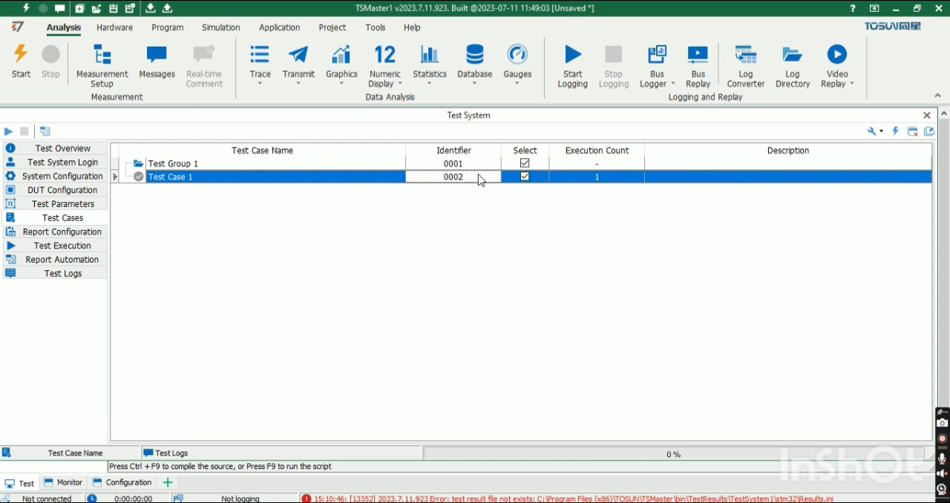
# Switch to the TSMaster window with the TSMasterACC28june project and open its Test System.
pyautogui.click(523, 502)
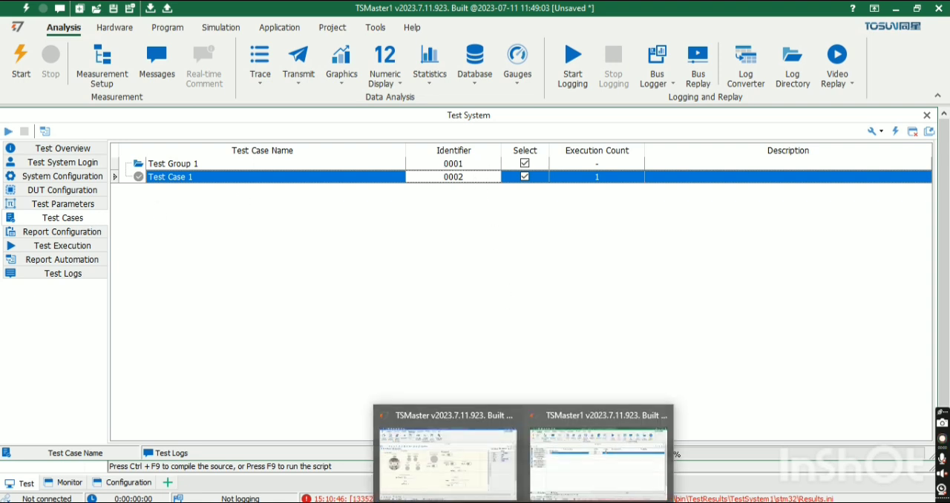
pyautogui.click(490, 479)
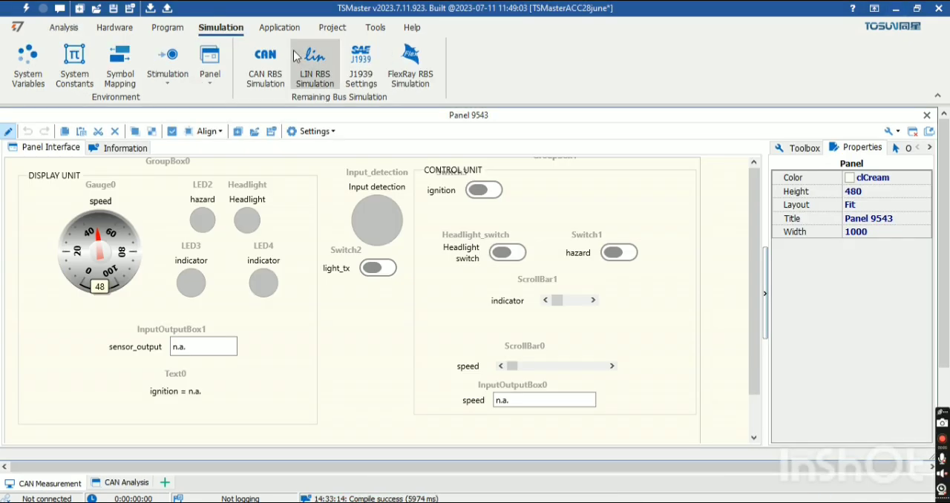
pyautogui.click(279, 32)
pyautogui.click(353, 67)
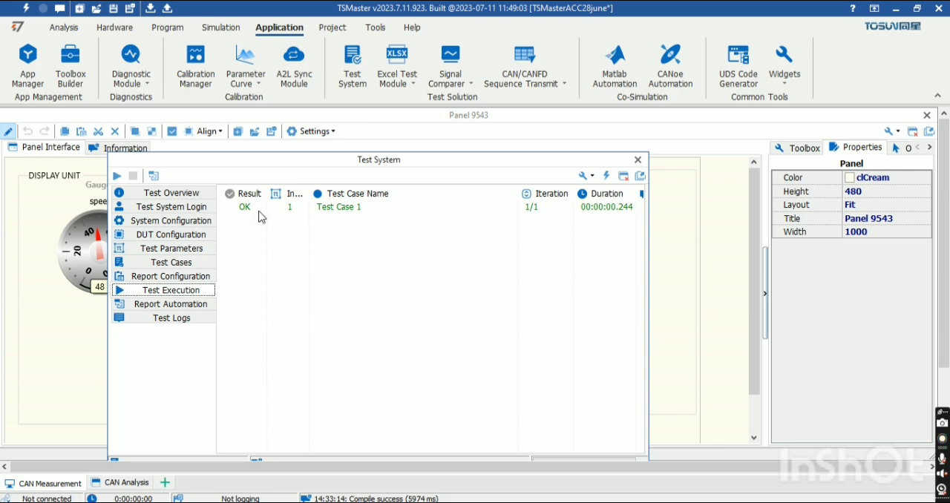
# Open Test Case 1 in the C script editor and read through its ignition_on start event code.
pyautogui.click(189, 263)
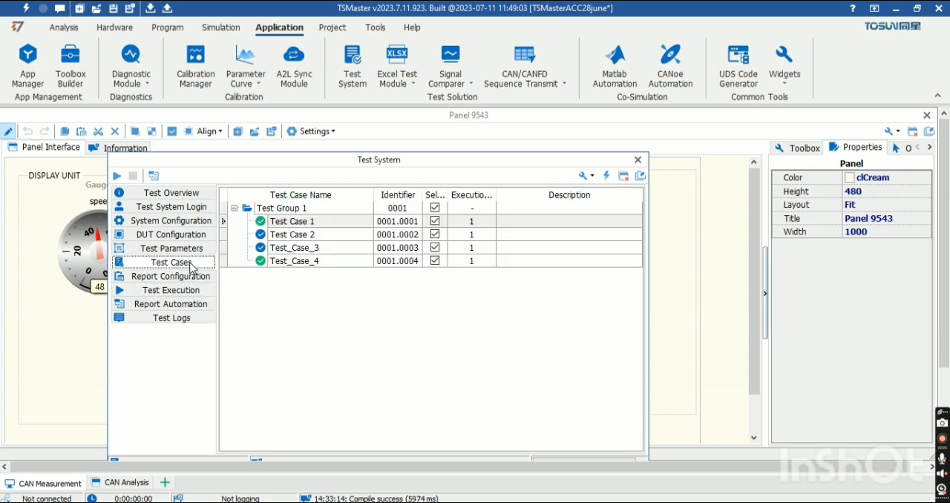
pyautogui.doubleClick(327, 220)
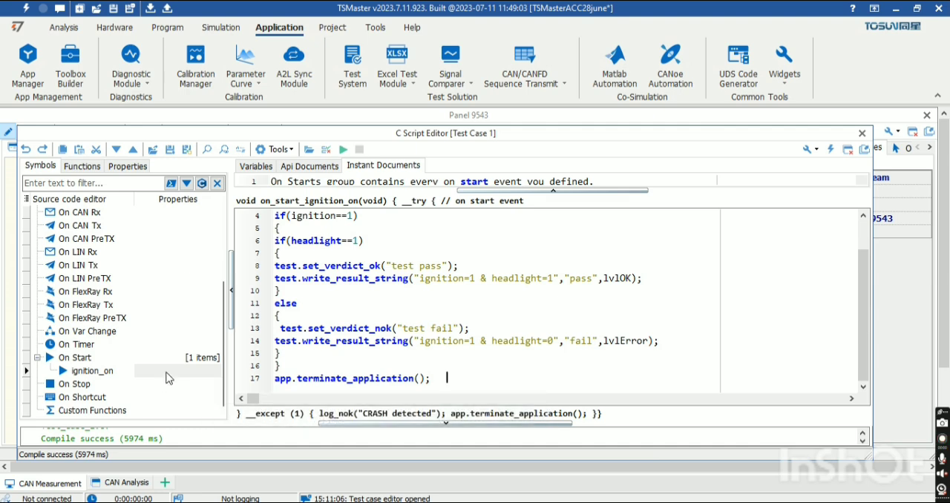
pyautogui.scroll(1, 350, 263)
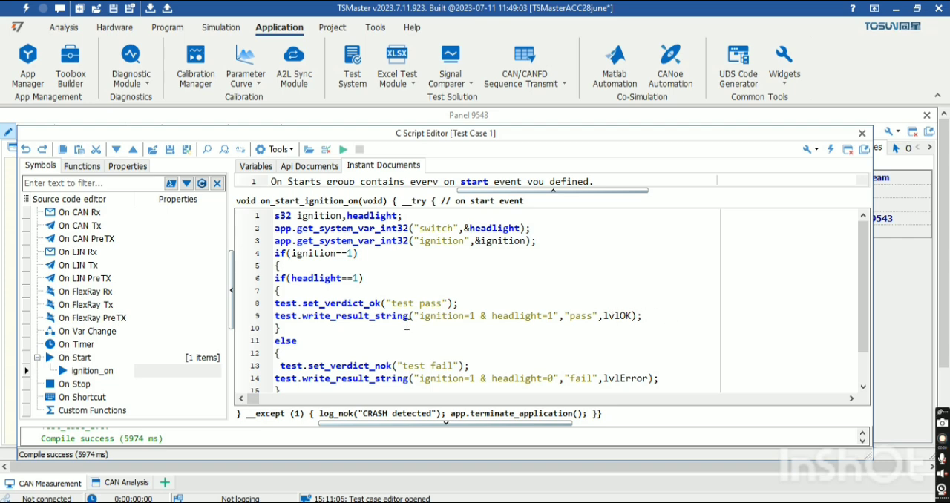
pyautogui.scroll(-1, 392, 328)
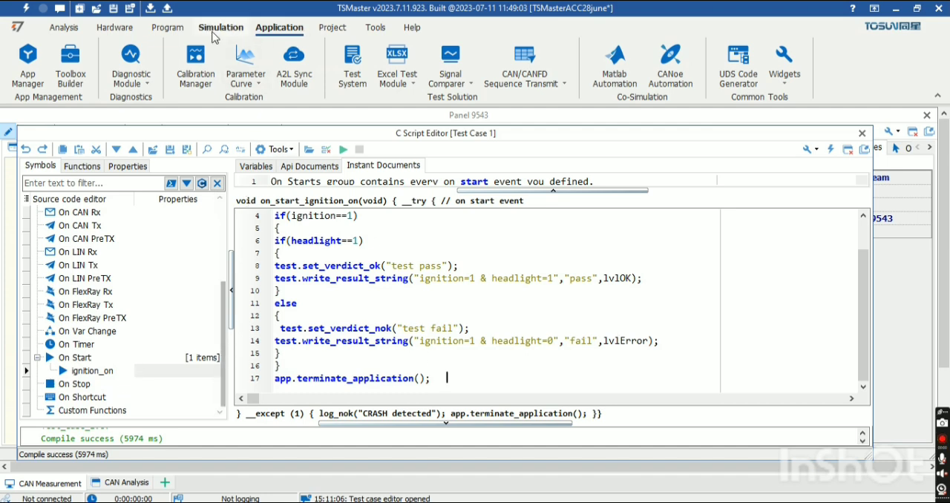
# Open the C mini program CCode1443 and run its script.
pyautogui.click(215, 30)
pyautogui.click(164, 28)
pyautogui.click(176, 86)
pyautogui.click(185, 100)
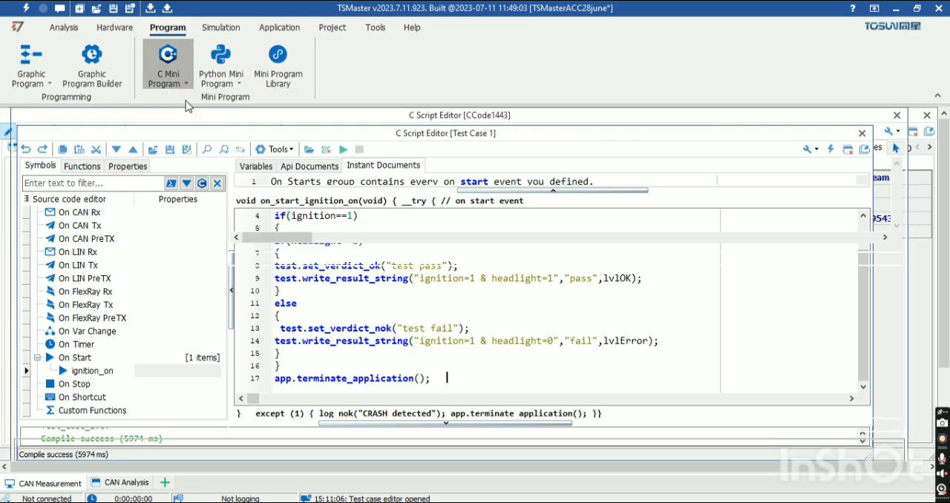
pyautogui.click(336, 131)
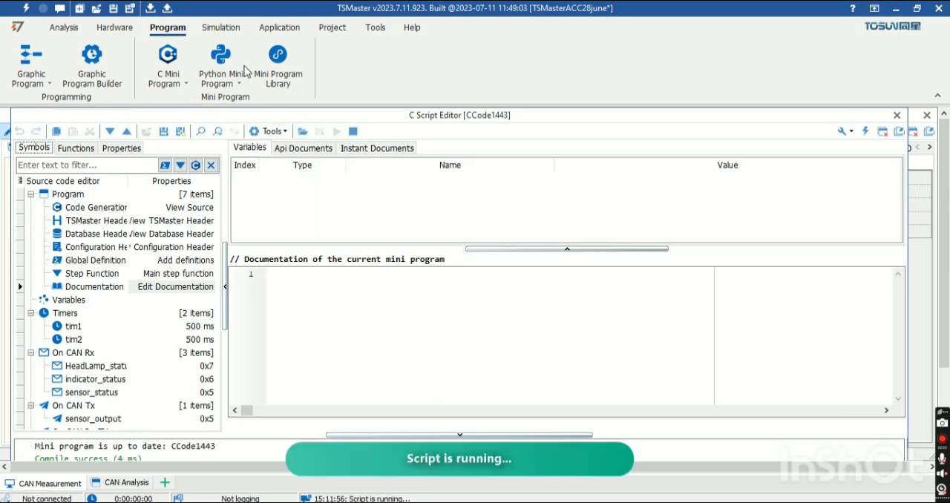
# Open Panel 9543 and start the measurement with the ignition and headlight switches turned on.
pyautogui.click(230, 30)
pyautogui.click(219, 80)
pyautogui.click(238, 98)
pyautogui.click(219, 75)
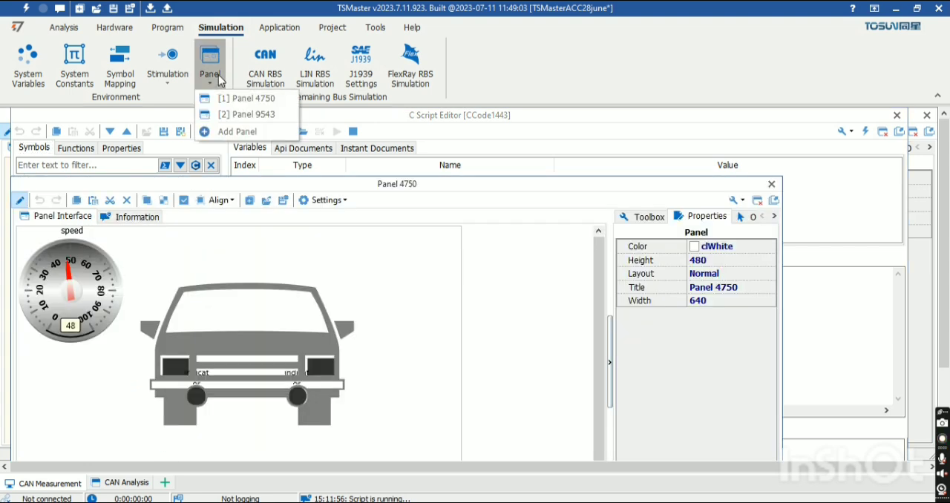
pyautogui.click(236, 114)
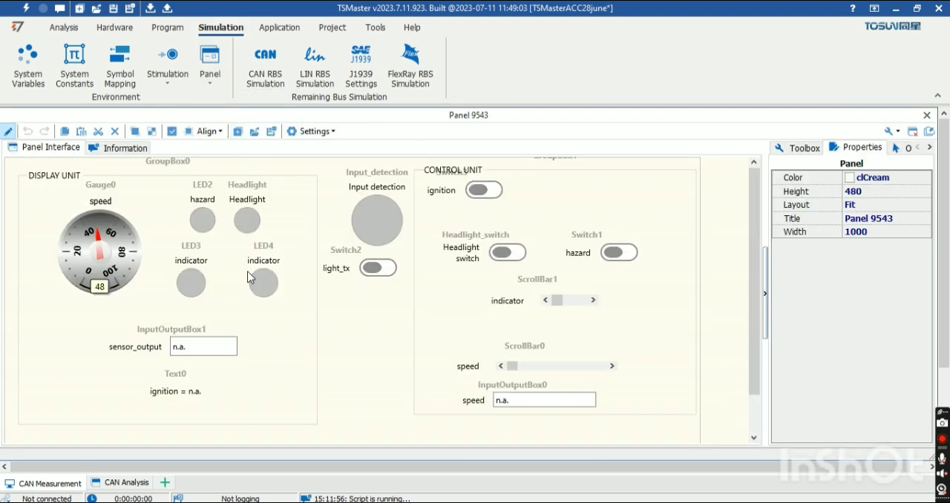
pyautogui.click(498, 192)
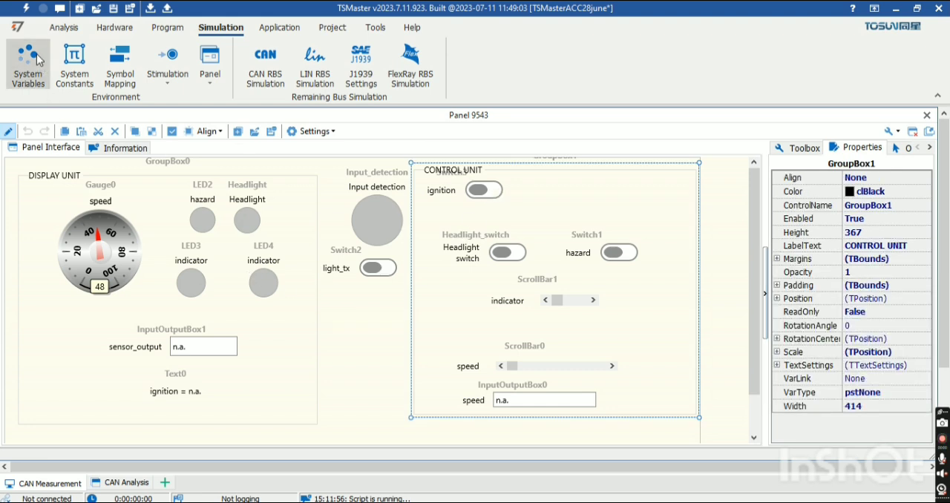
pyautogui.click(25, 10)
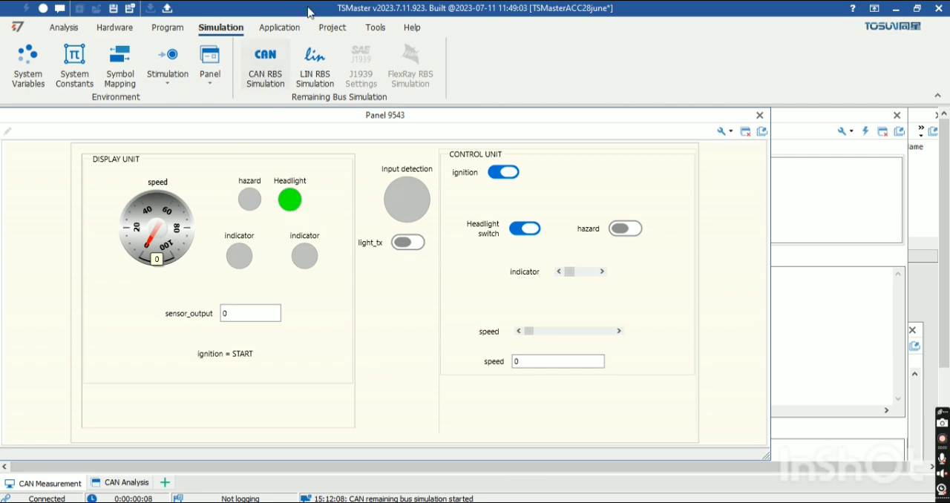
# Return to the Test System and execute all test cases of Test Group 1, selecting the Test Case 1 result.
pyautogui.click(279, 28)
pyautogui.click(353, 83)
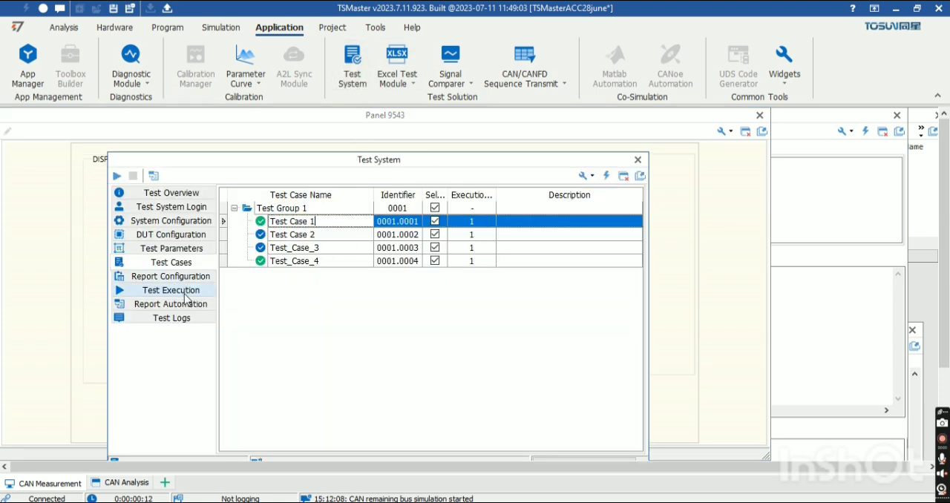
pyautogui.click(185, 296)
pyautogui.click(116, 177)
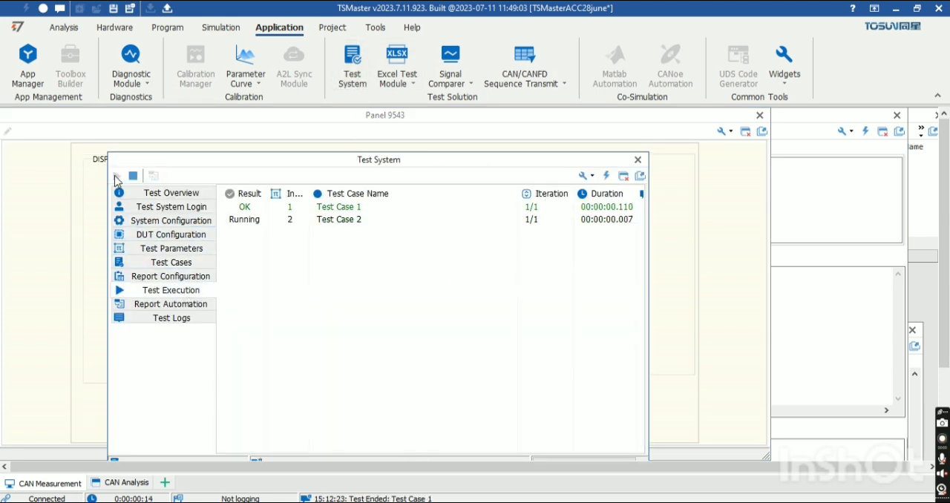
pyautogui.click(318, 210)
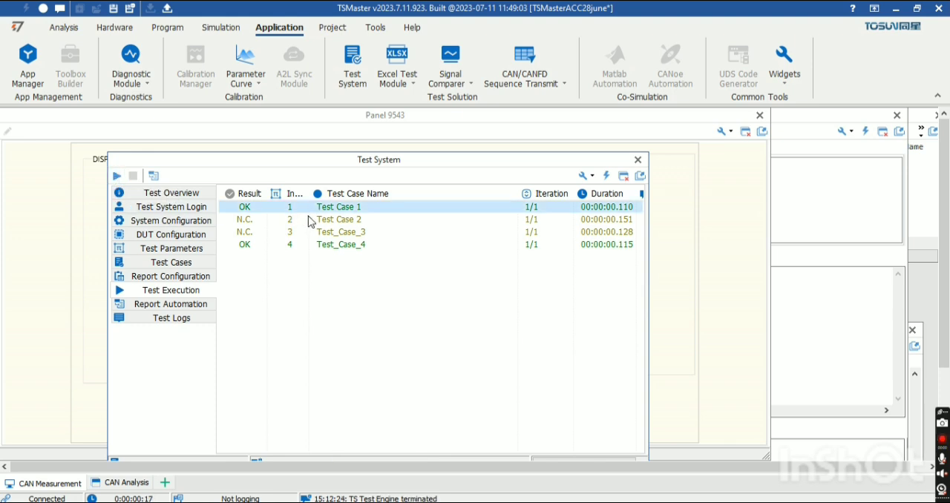
# Review the test logs, the test case list and the report configuration of the executed tests.
pyautogui.click(186, 318)
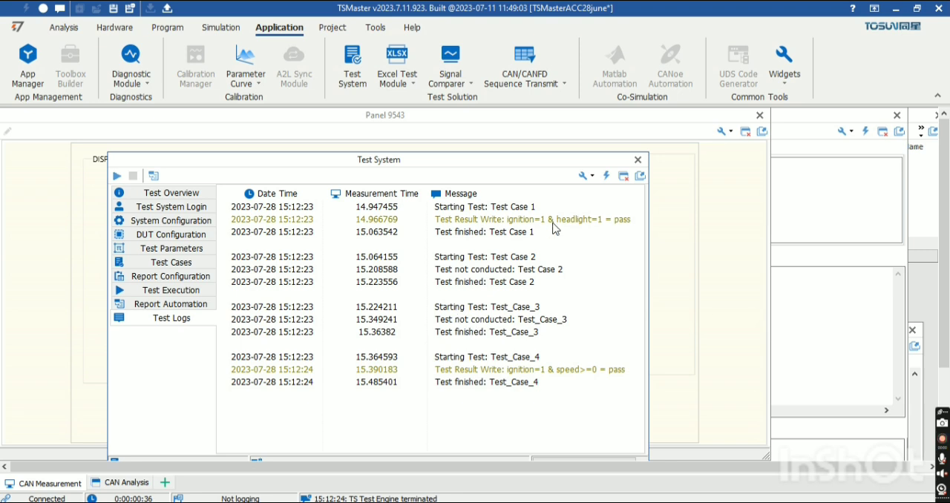
pyautogui.click(173, 261)
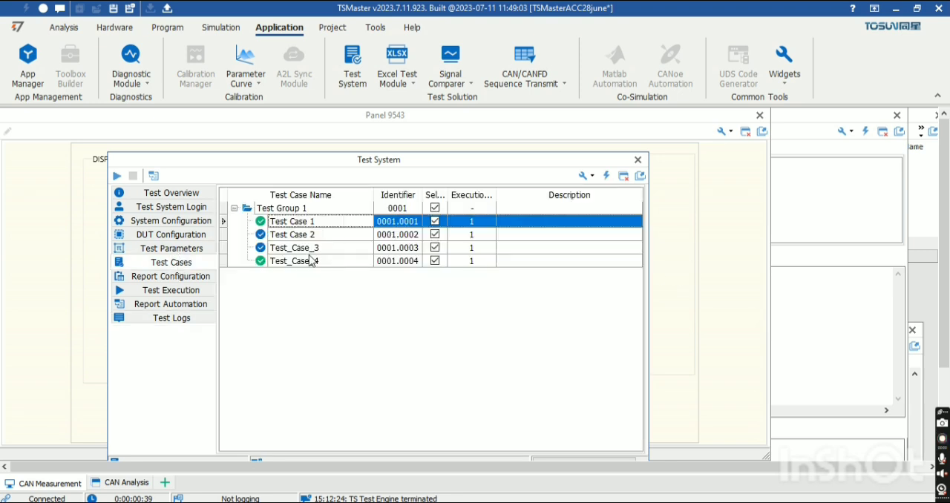
pyautogui.click(186, 282)
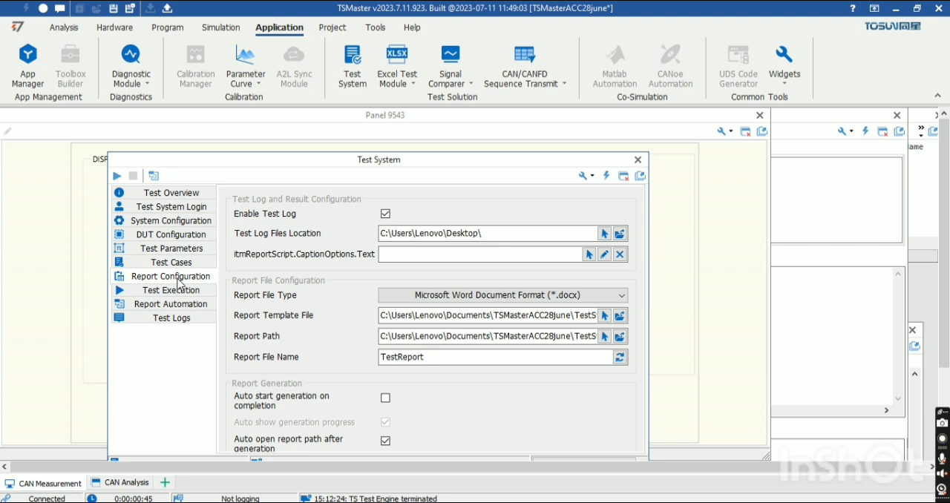
# Generate the test report, overwriting the existing TestReport.docx file.
pyautogui.click(189, 305)
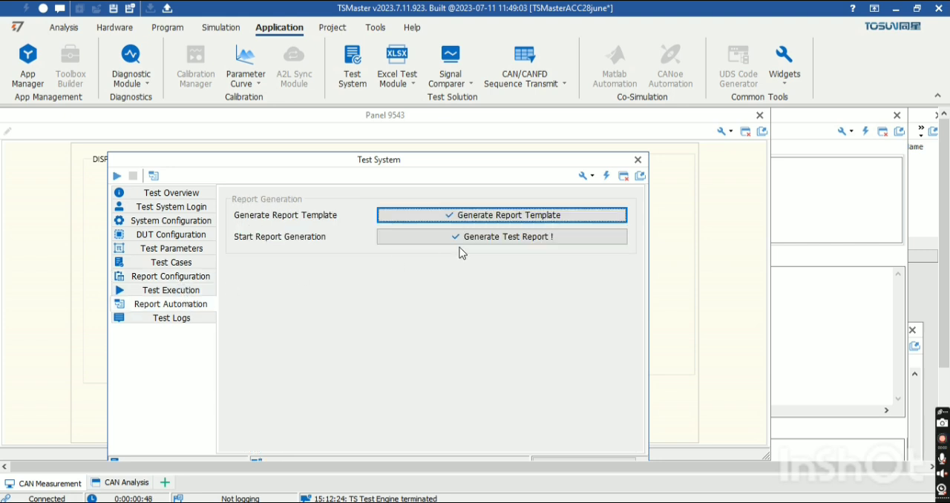
pyautogui.click(496, 239)
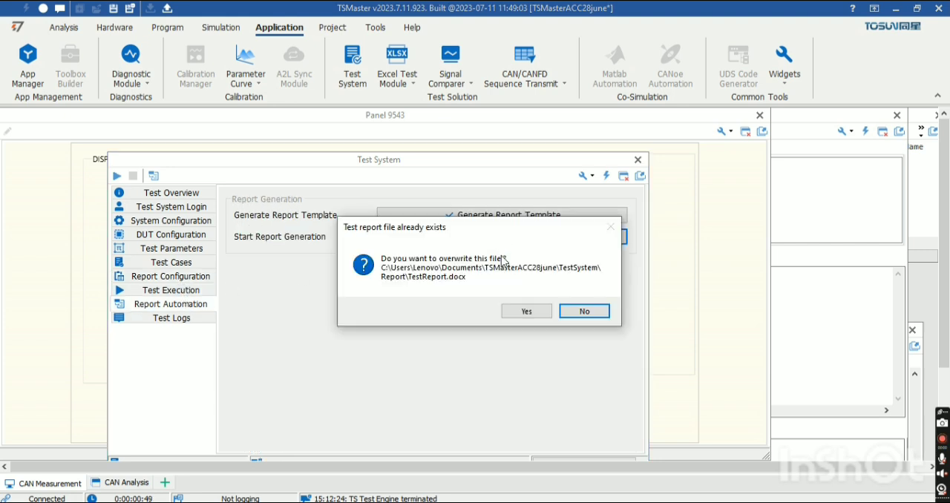
pyautogui.click(526, 312)
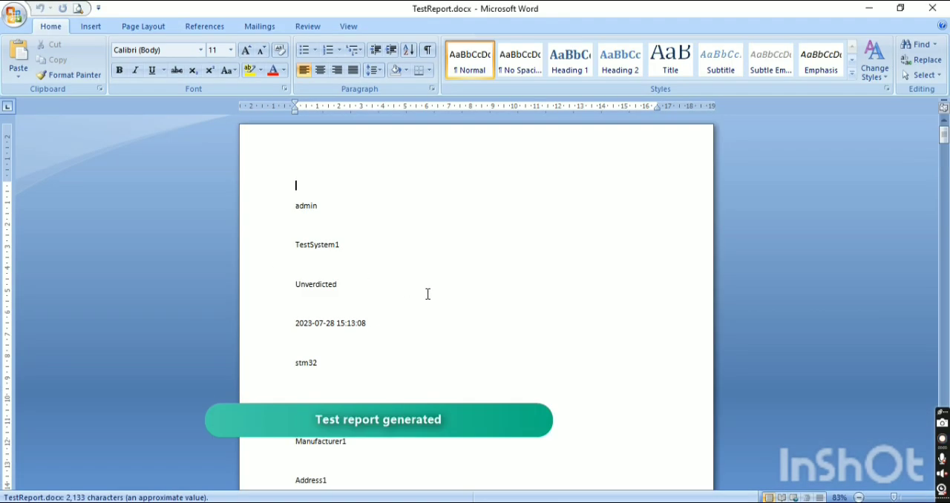
# Examine the Test Case 1 and Test Case 2 entries in the generated report, and return to the Test System by closing the report folder.
pyautogui.scroll(-9, 427, 294)
pyautogui.scroll(-10, 427, 294)
pyautogui.scroll(-10, 427, 294)
pyautogui.scroll(-10, 428, 294)
pyautogui.scroll(-10, 427, 294)
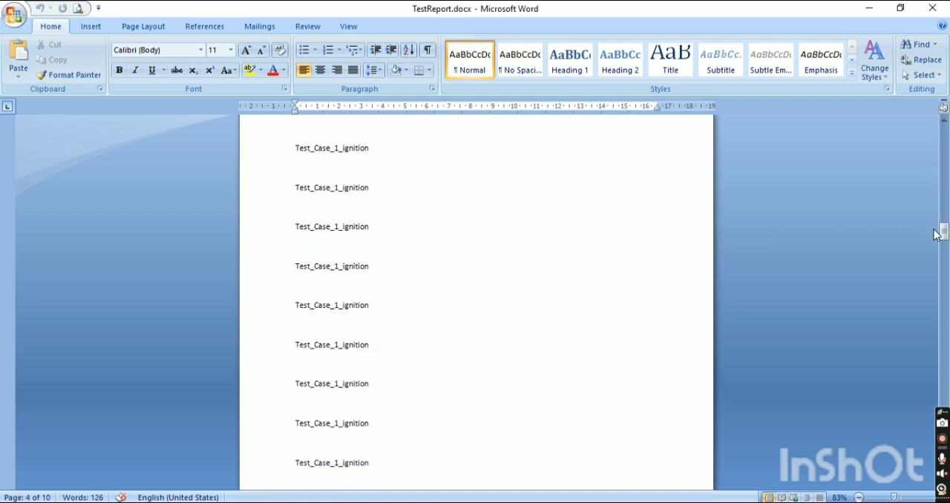
pyautogui.moveTo(943, 232); pyautogui.dragTo(944, 268)
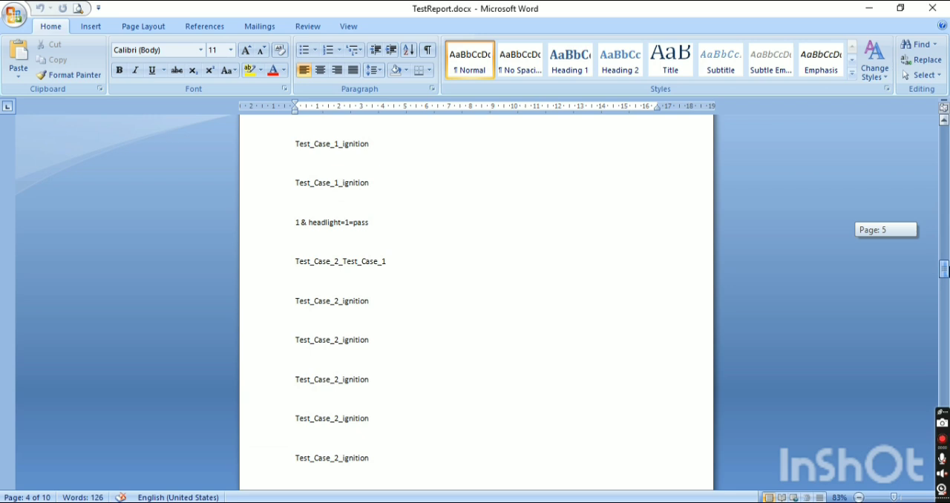
pyautogui.moveTo(944, 269); pyautogui.dragTo(943, 264)
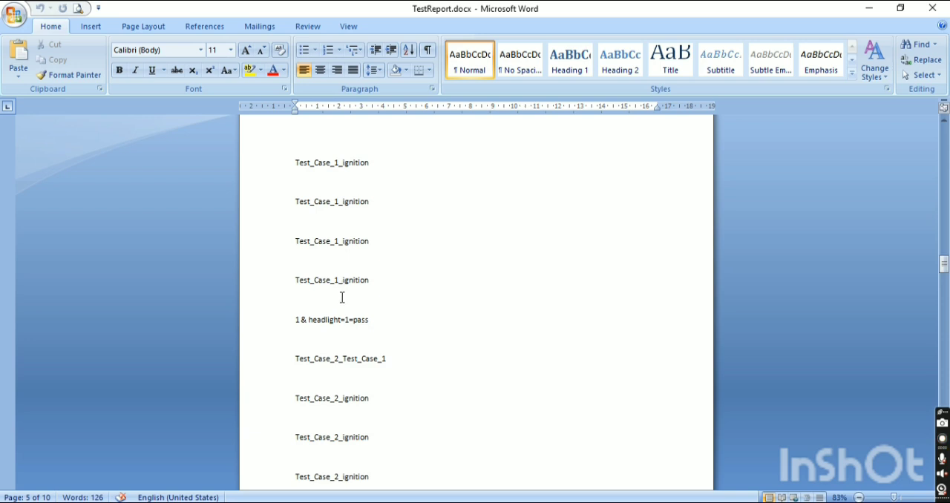
pyautogui.scroll(6, 341, 308)
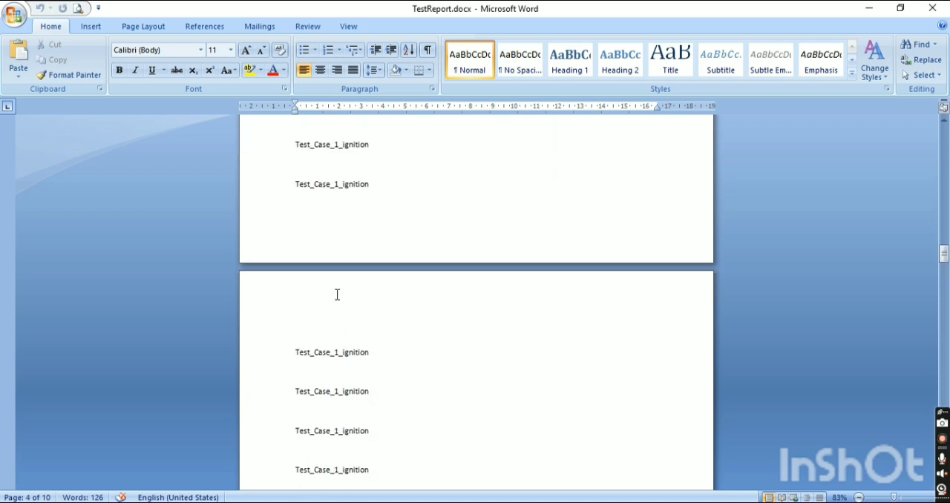
pyautogui.scroll(5, 336, 283)
pyautogui.scroll(-3, 336, 283)
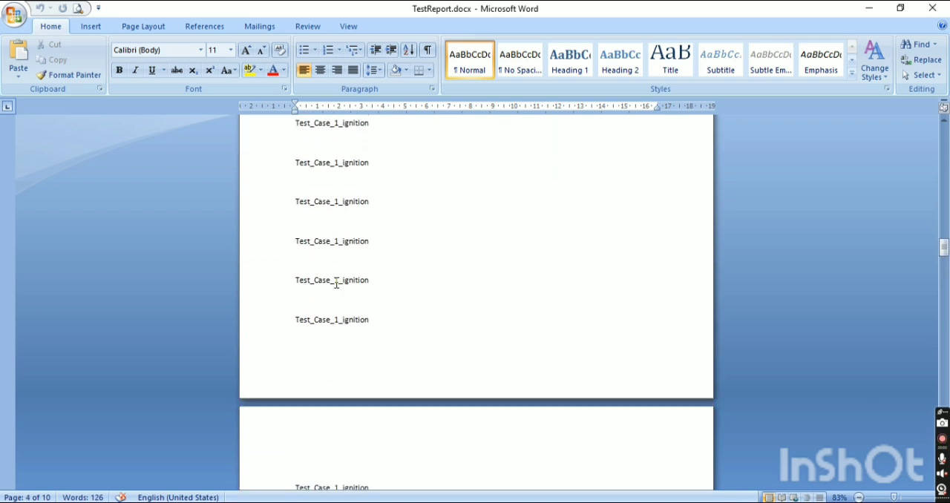
pyautogui.scroll(-8, 336, 283)
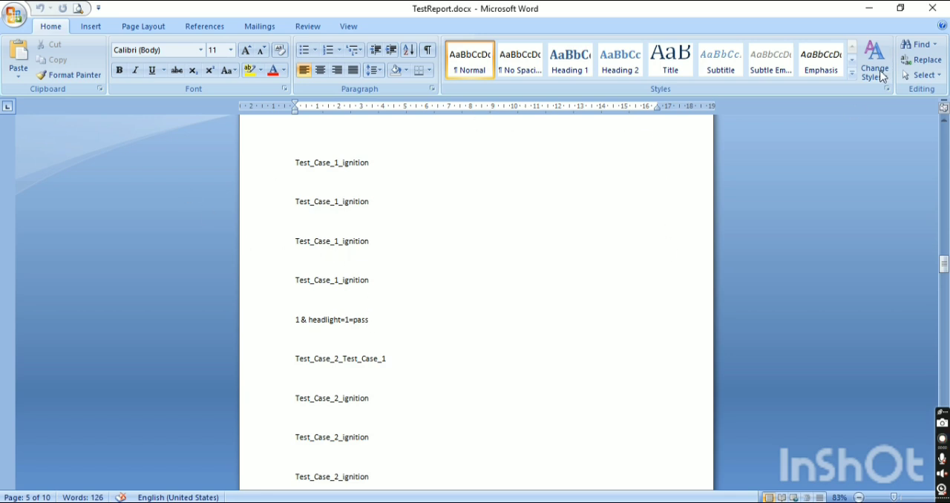
pyautogui.click(867, 8)
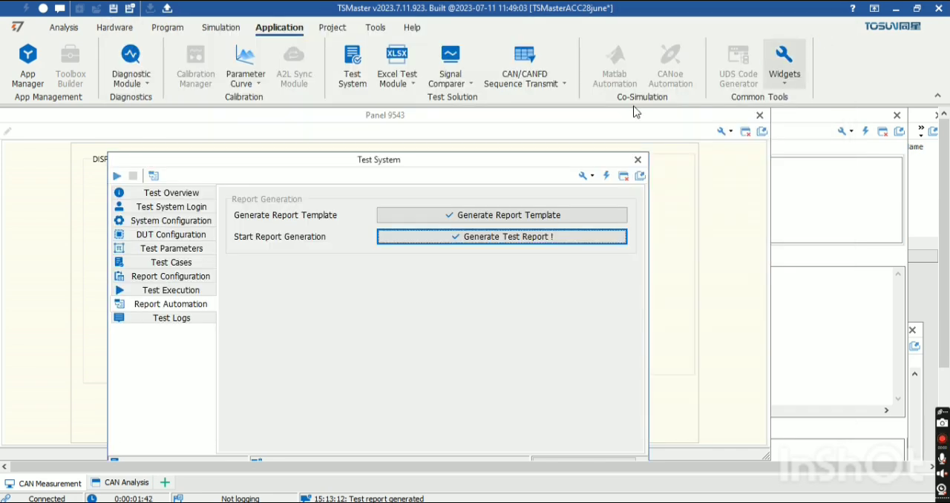
pyautogui.click(826, 27)
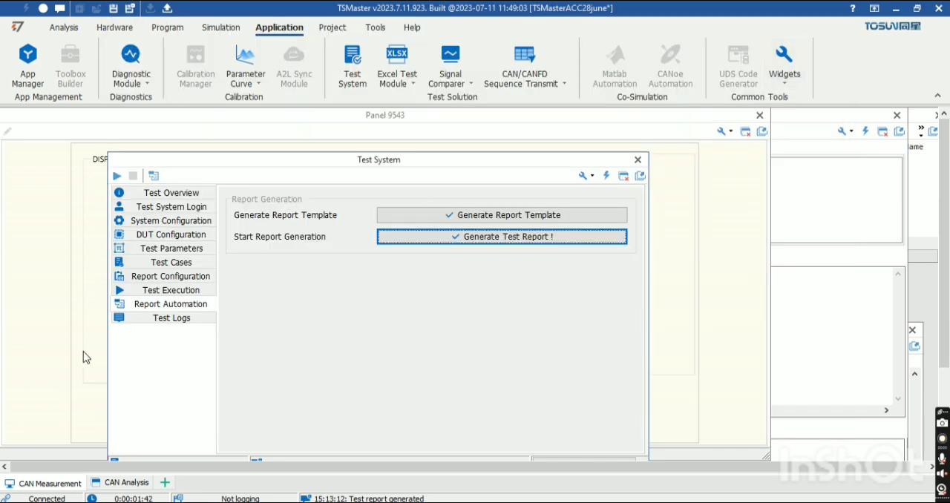
# In the report configuration, set the report file type to Portable Document Format (*.pdf).
pyautogui.click(165, 278)
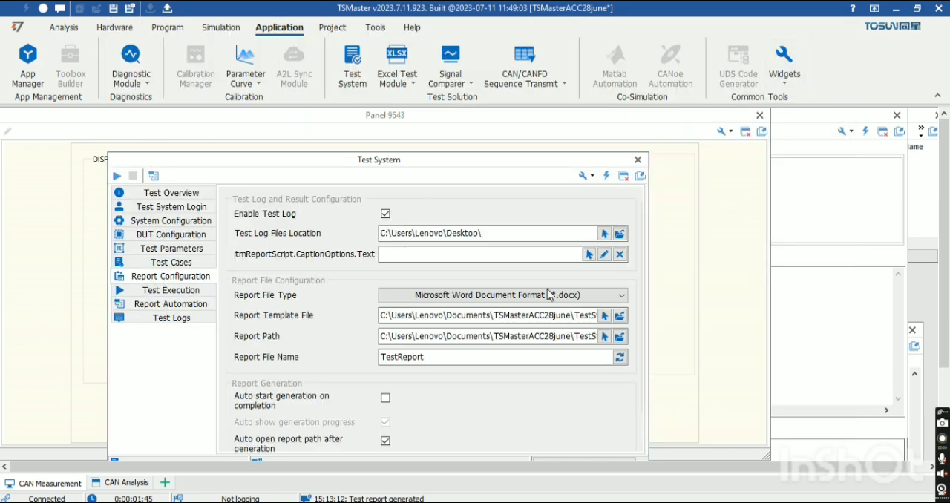
pyautogui.click(621, 296)
pyautogui.click(595, 309)
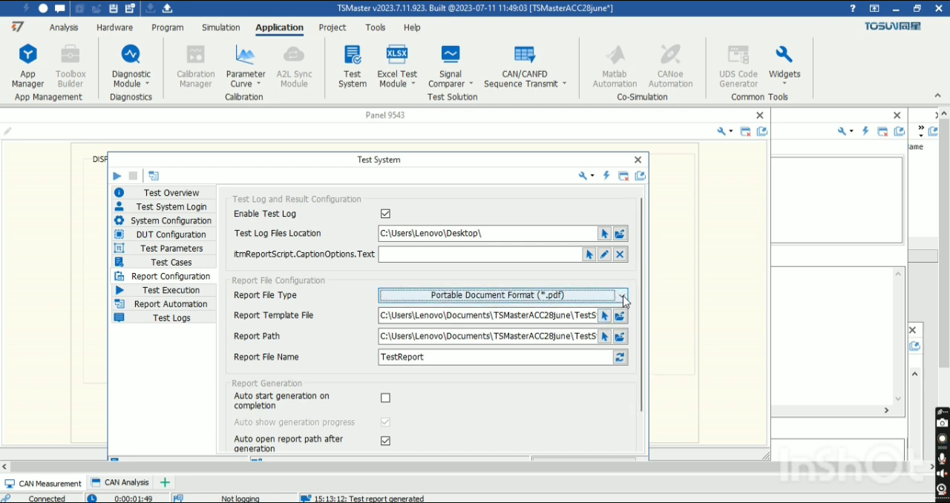
pyautogui.click(622, 296)
pyautogui.click(611, 310)
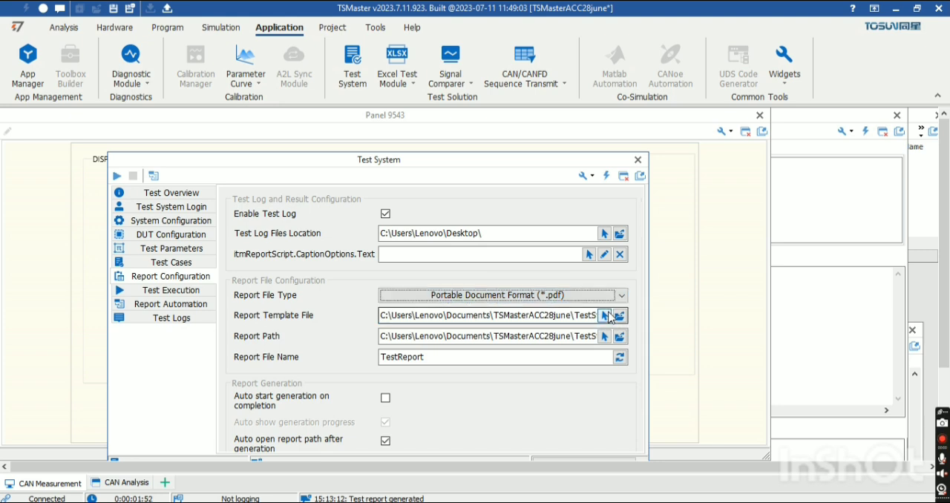
# Set the report file type to Microsoft Word Document Format (*.docx) and enable automatic start of report generation on completion.
pyautogui.click(624, 296)
pyautogui.click(597, 316)
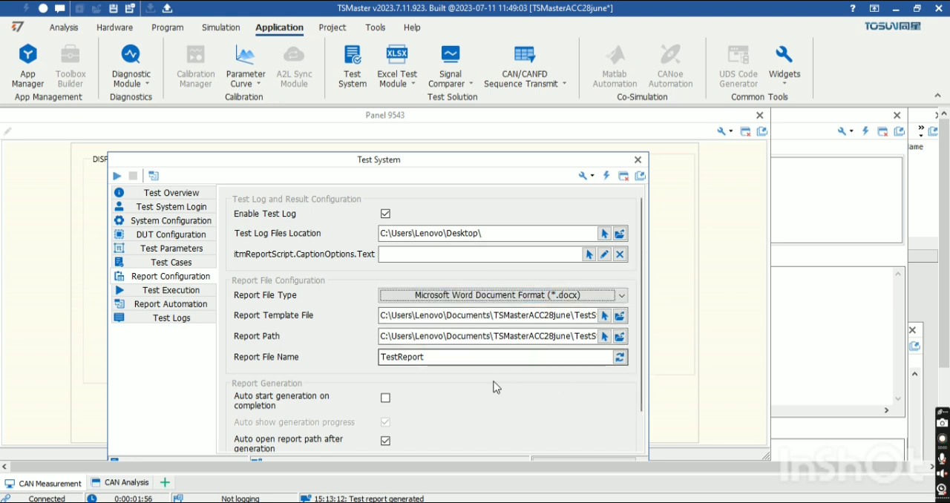
pyautogui.click(384, 400)
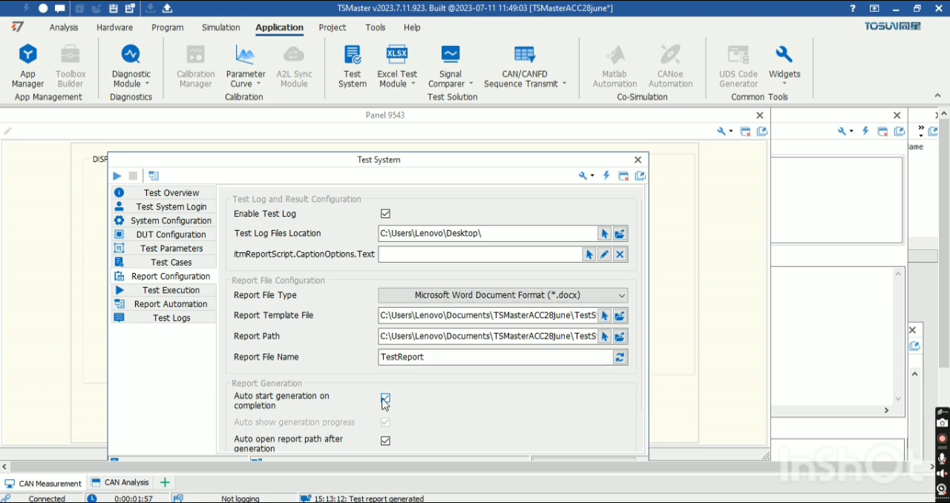
# Review the report automation options and the test logs of the executed cases, and stop the running measurement.
pyautogui.click(198, 304)
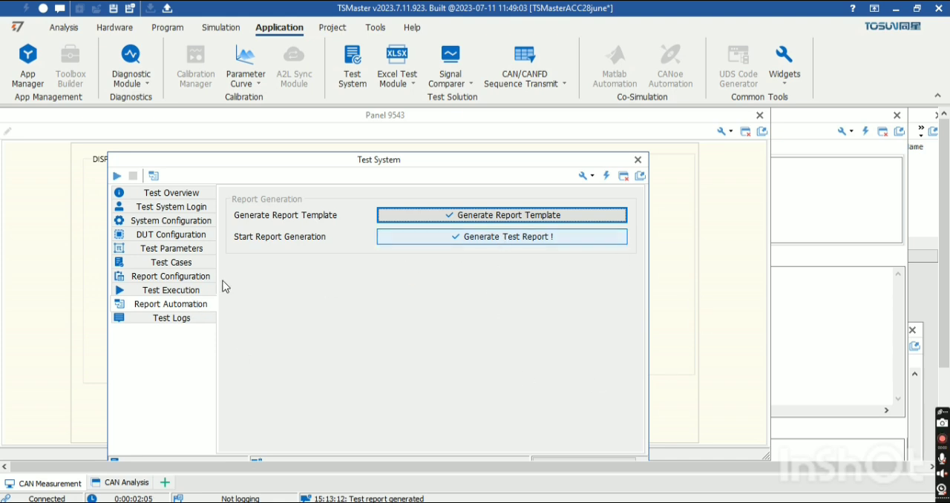
pyautogui.click(166, 319)
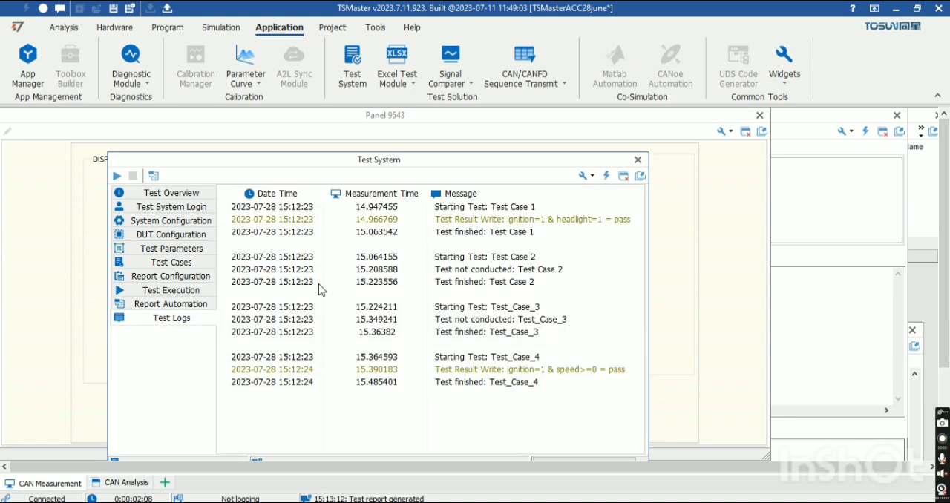
pyautogui.click(43, 8)
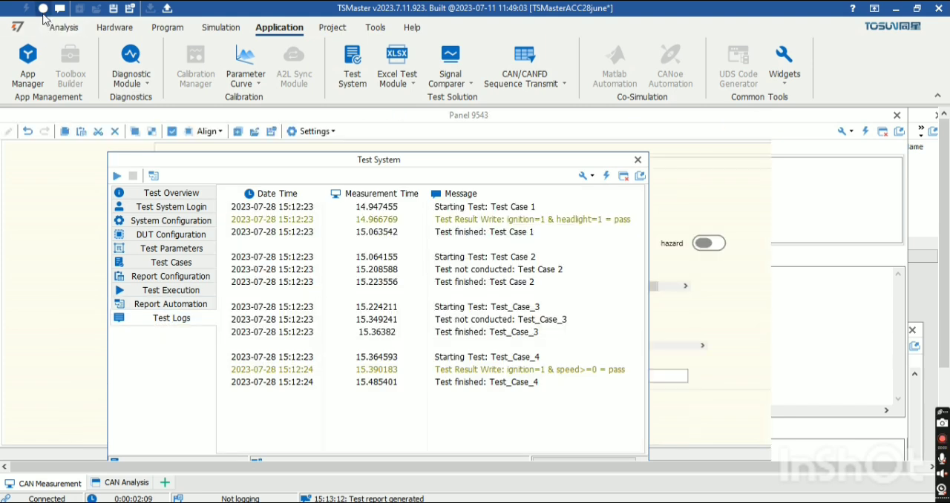